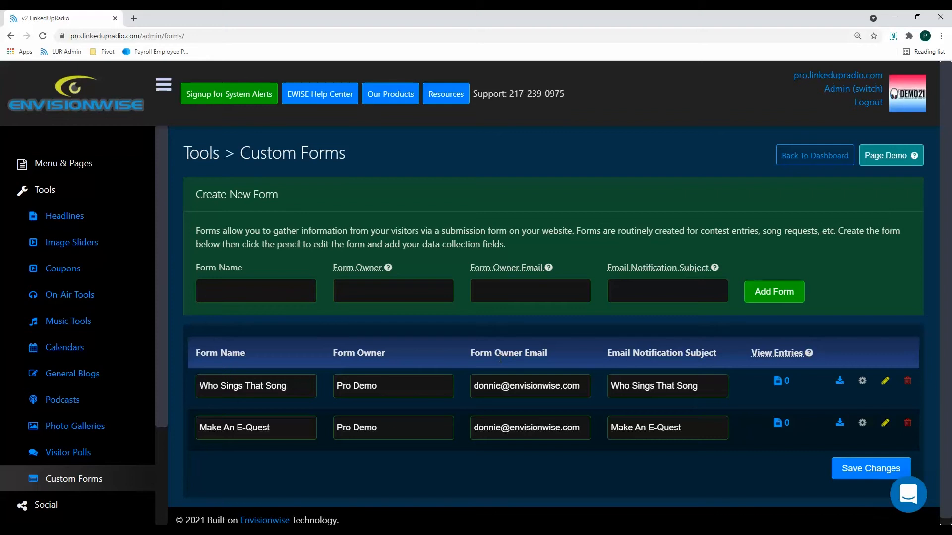
Add a custom form named Coolest Cars with owner Pro Demo, the form owner's e-mail, and notification subject "Coolest Cars Submissions".
click(272, 295)
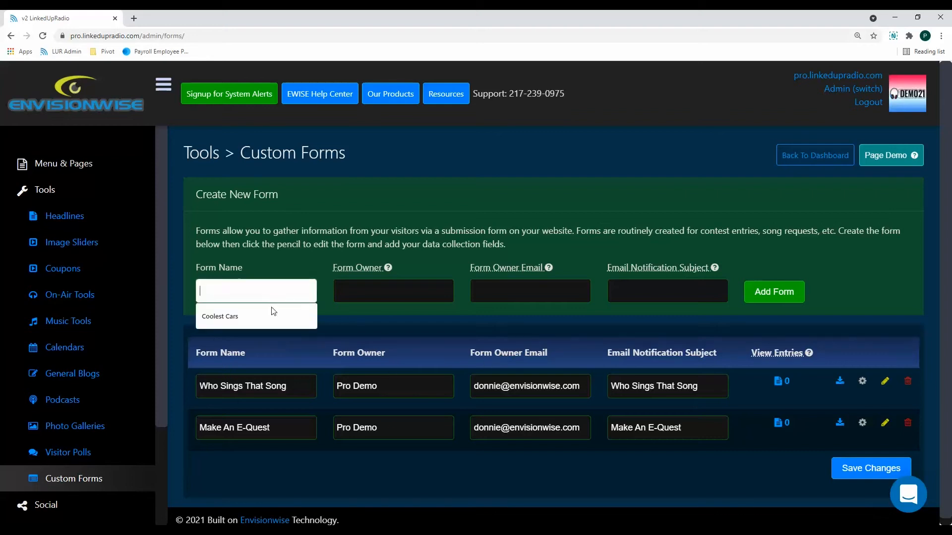
click(272, 312)
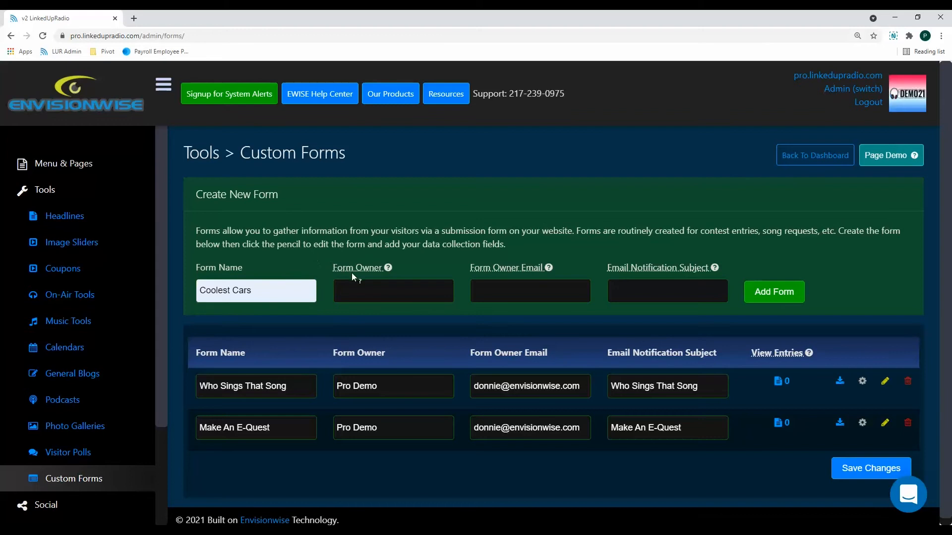
click(356, 289)
click(356, 314)
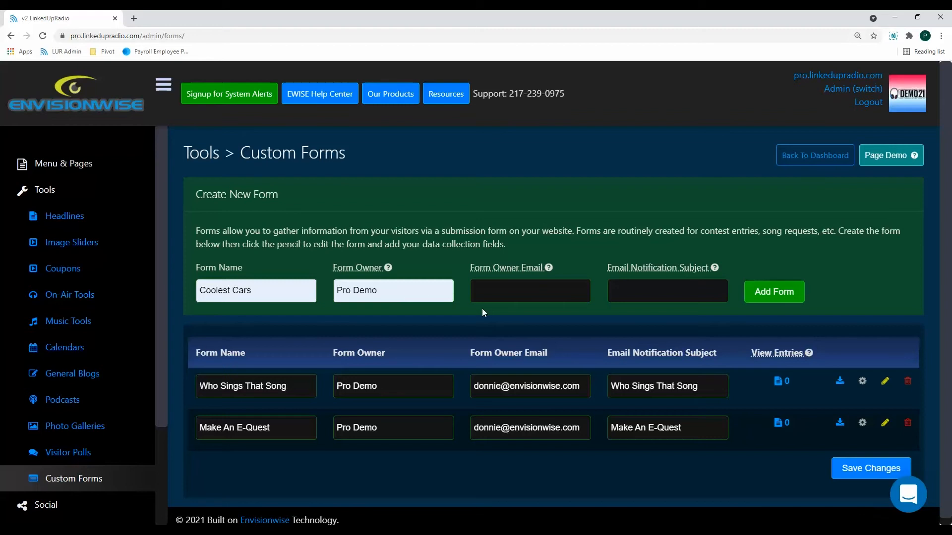
click(547, 293)
click(551, 316)
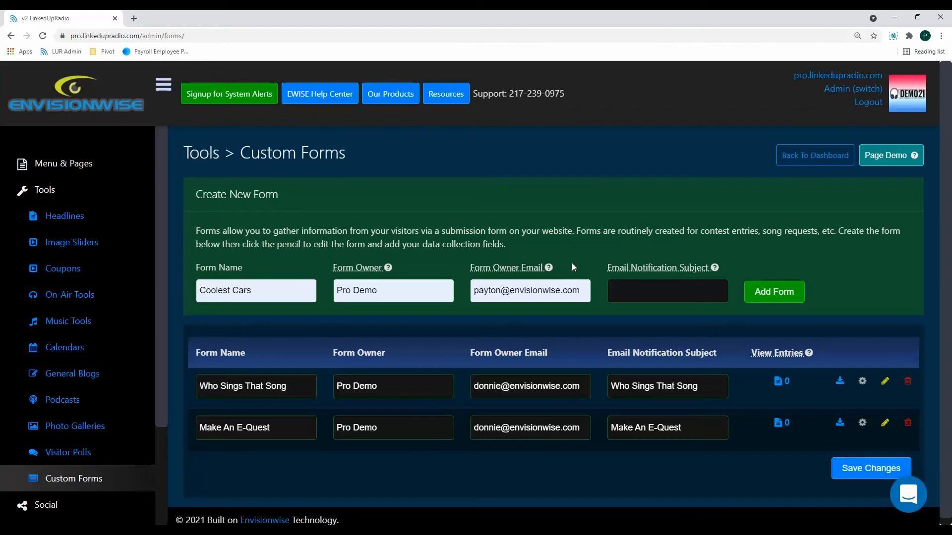
click(658, 288)
key(Down)
key(Return)
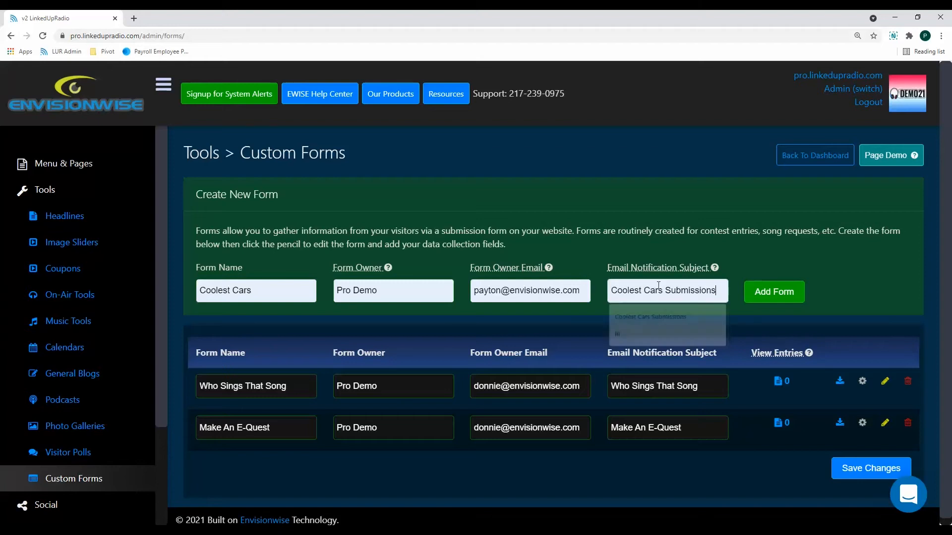
click(740, 249)
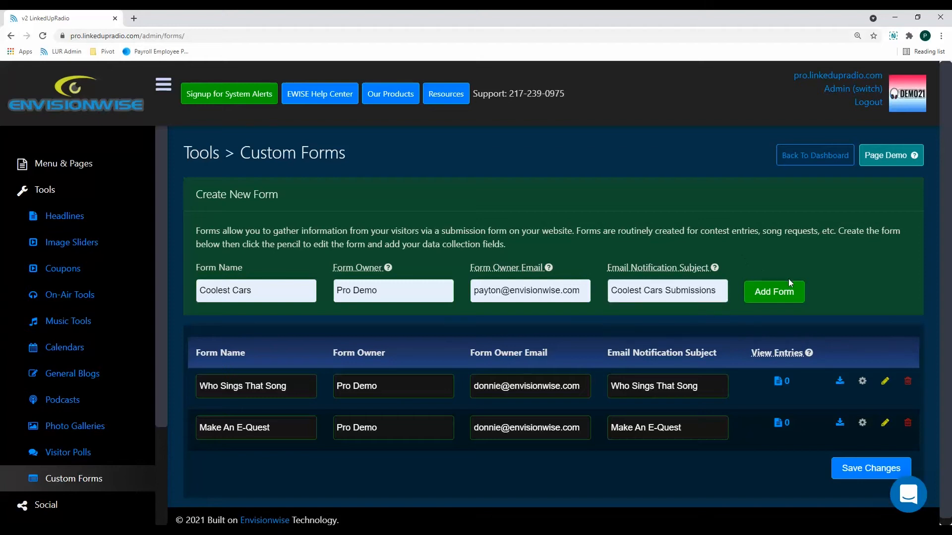
click(789, 296)
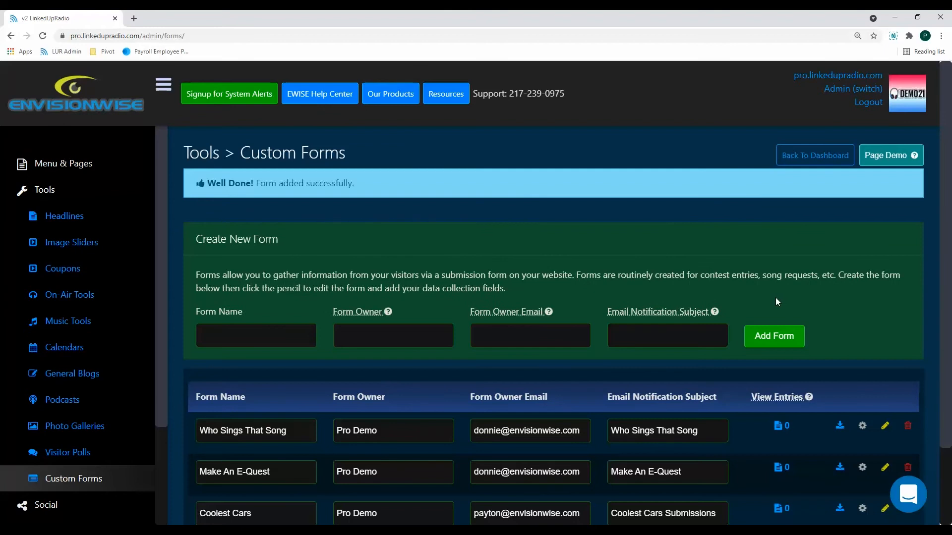
Set the Coolest Cars form's introduction text to "Enter the Coolest Car Contest for a chance to win free car washes for an entire year!".
scroll(661, 314, down, 2)
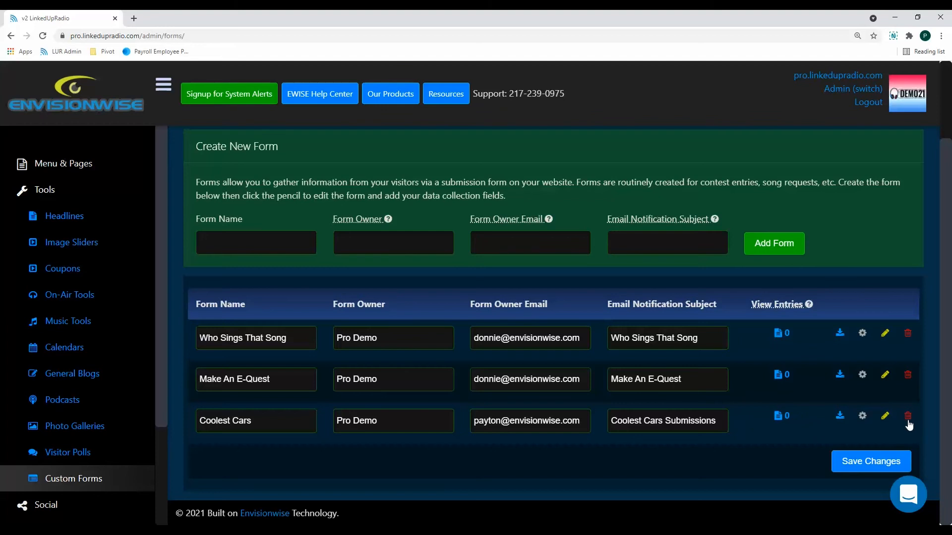
click(885, 417)
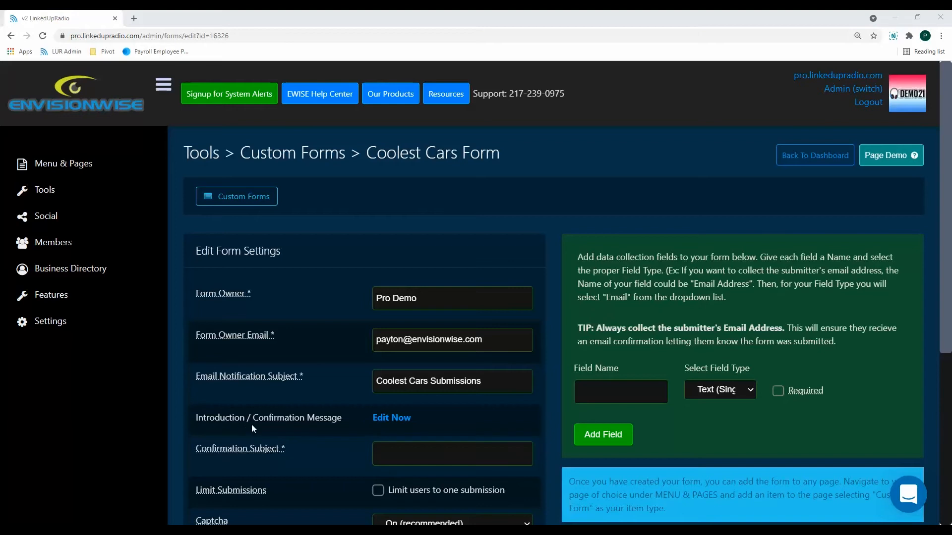
click(394, 421)
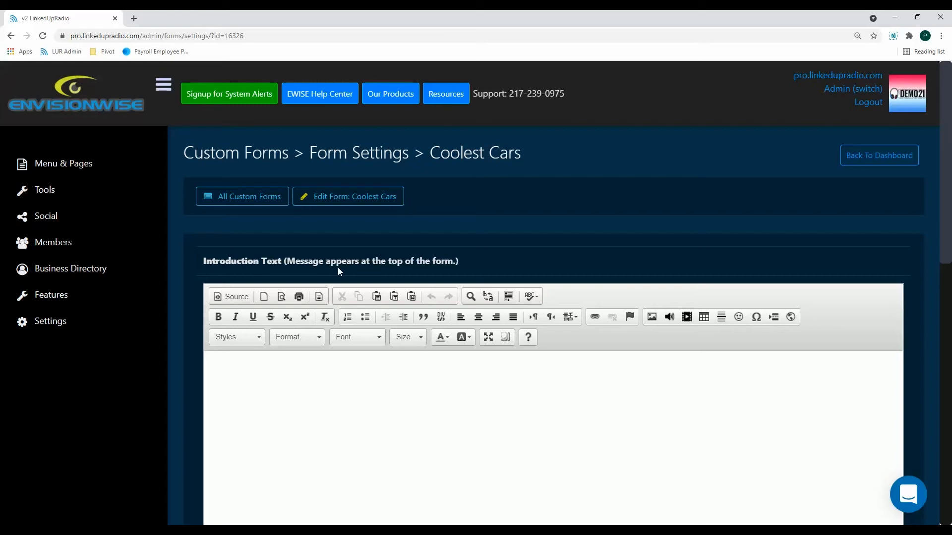
click(358, 419)
text(Enter the Coolest Car Contest for a chance to win free car washes for an entire year!)
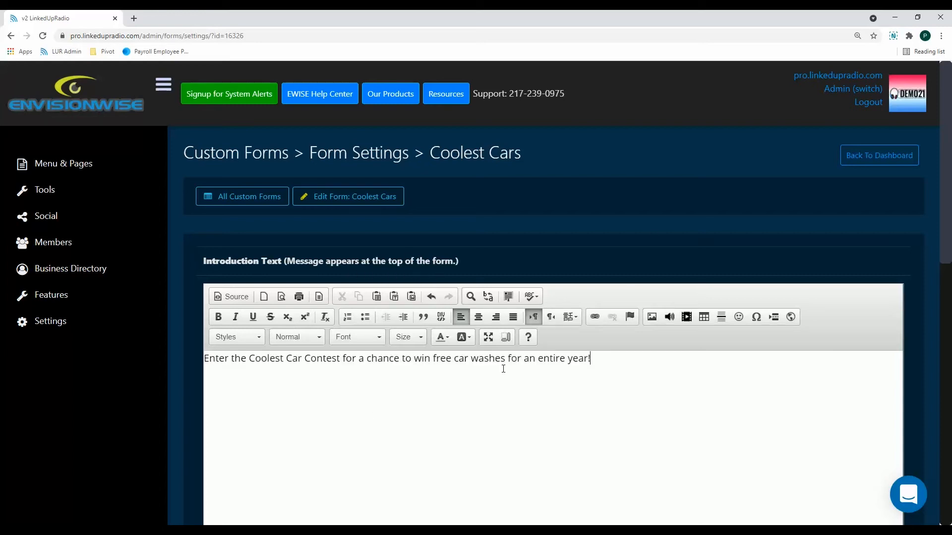
Set the confirmation text to "Thank you for your submission! Good luck. Winners will be announced August 15th." and save the changes.
scroll(739, 354, down, 8)
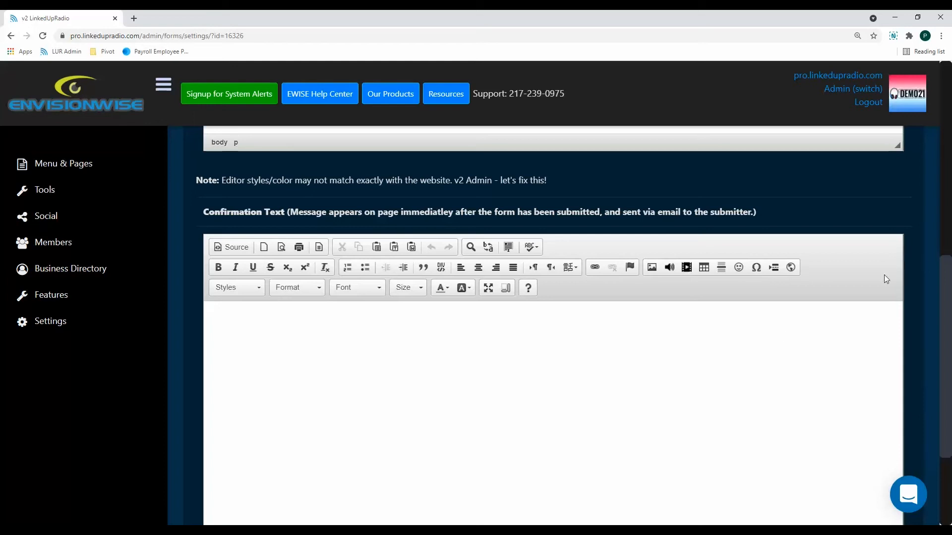
click(369, 392)
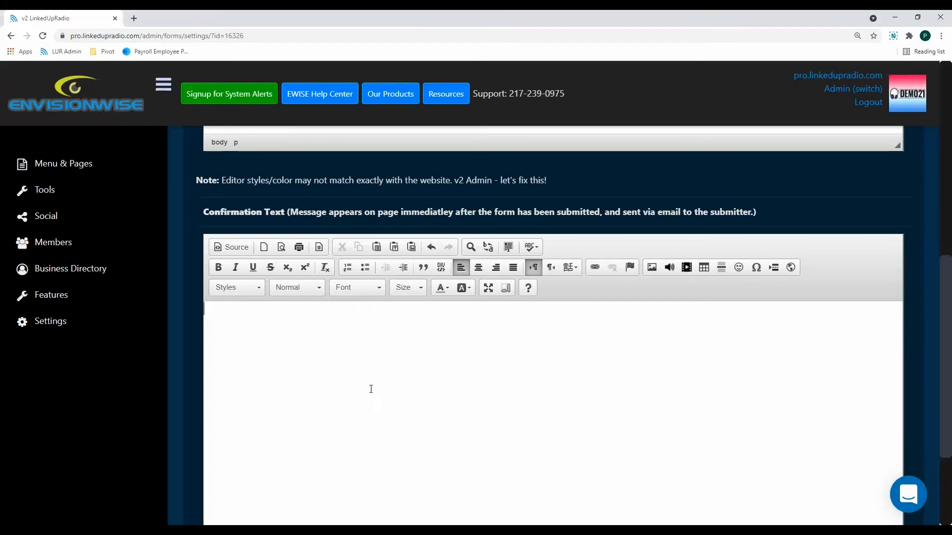
text(Thank you for your submission! Good luck. Winners will be announced August 15th.)
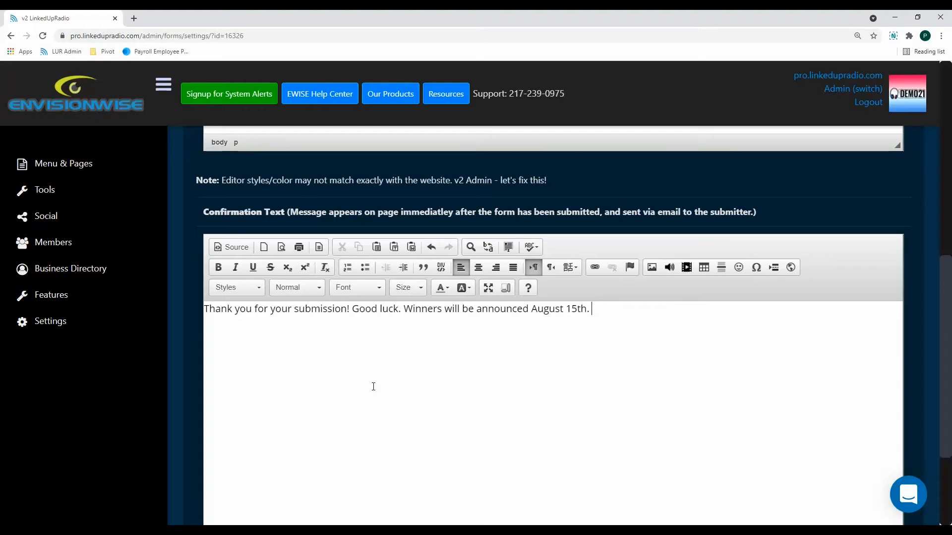
scroll(581, 388, down, 3)
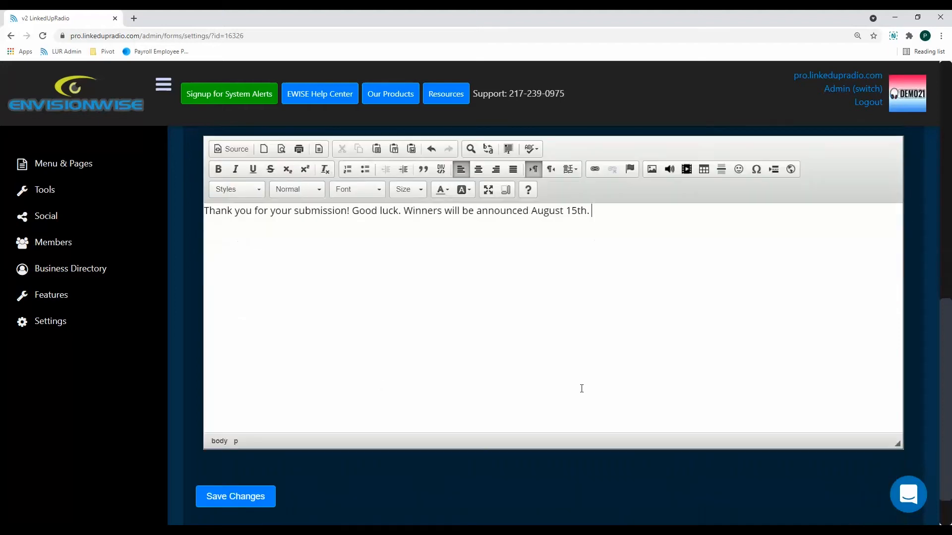
click(236, 447)
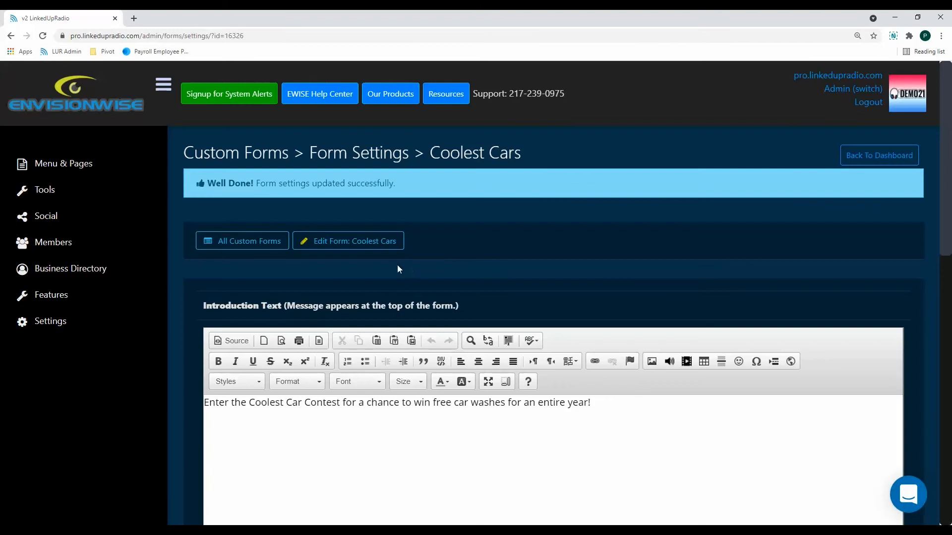
Return to editing the Coolest Cars form and set its confirmation subject to "Submission Received!".
click(360, 244)
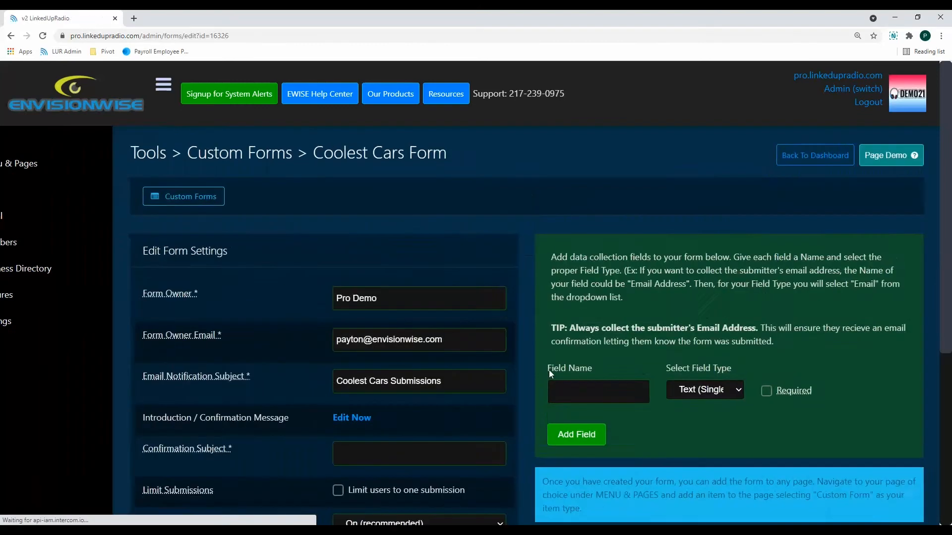
scroll(353, 236, down, 2)
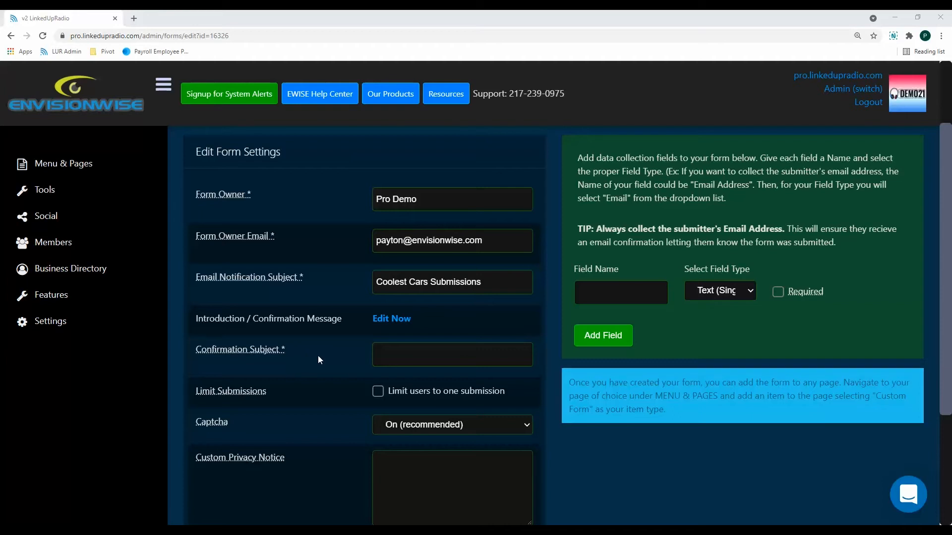
click(423, 356)
text(Submission Received!)
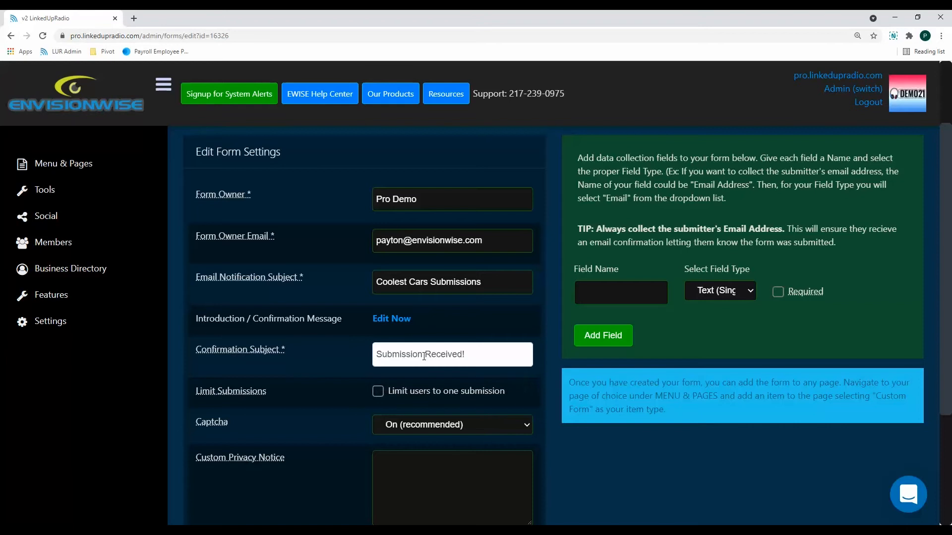
click(347, 375)
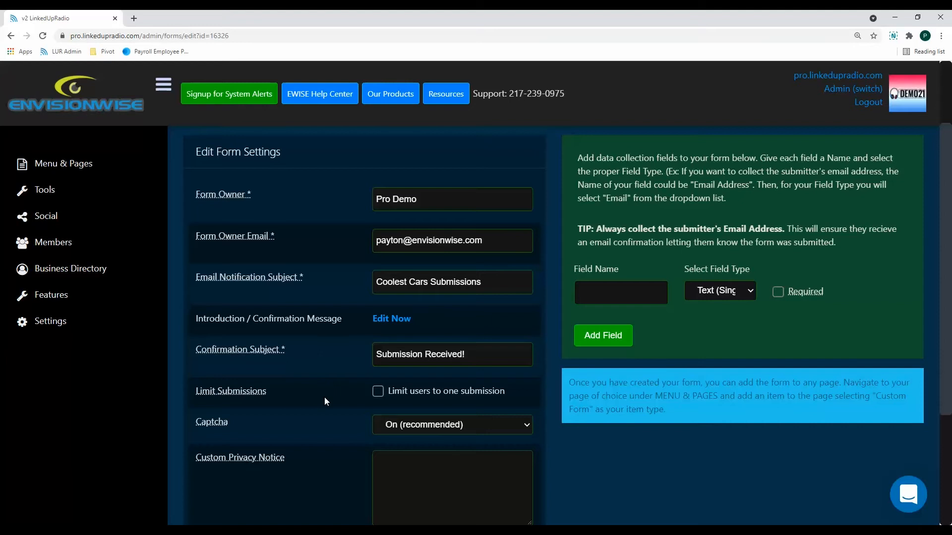
Limit users to one submission and save the form settings.
scroll(324, 397, down, 2)
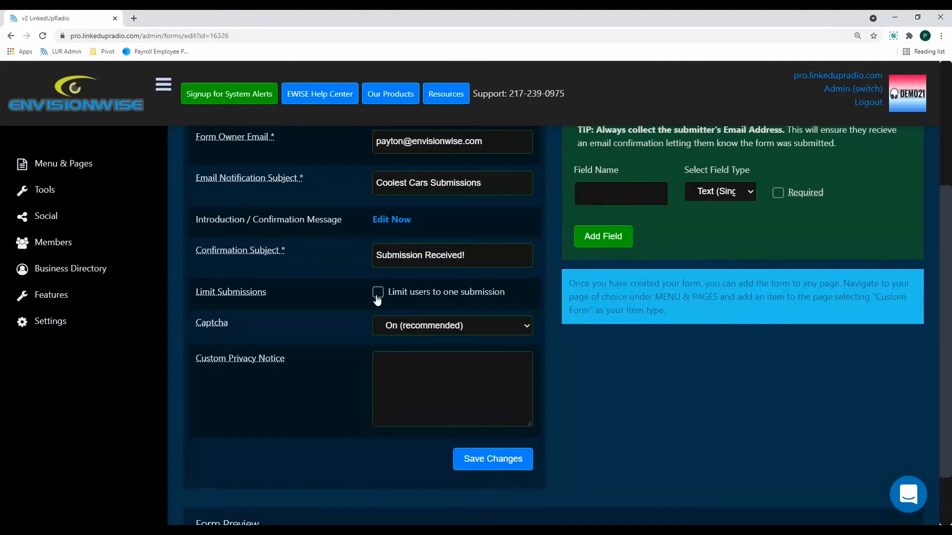
click(378, 293)
click(486, 459)
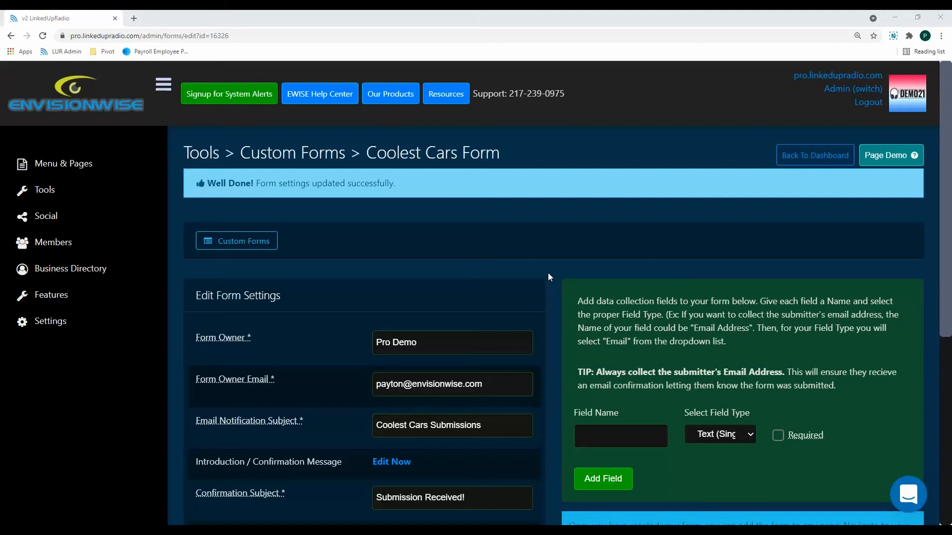
Add a required data collection field named First Name with the member field type First Name.
scroll(549, 277, down, 2)
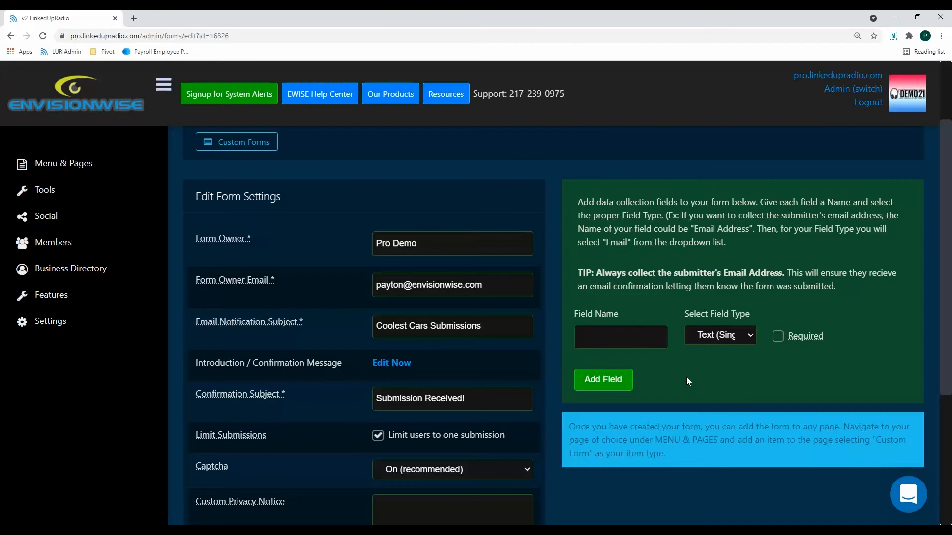
click(620, 337)
click(650, 362)
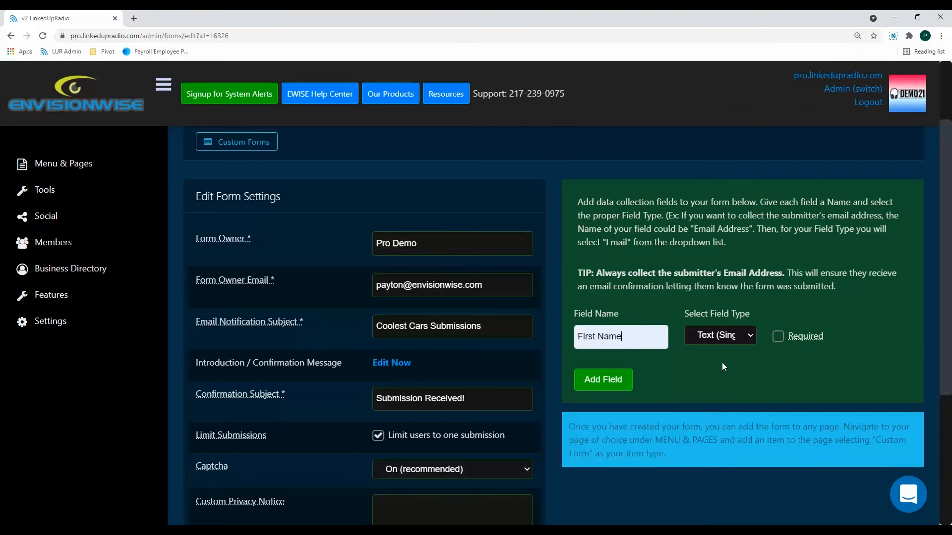
click(722, 362)
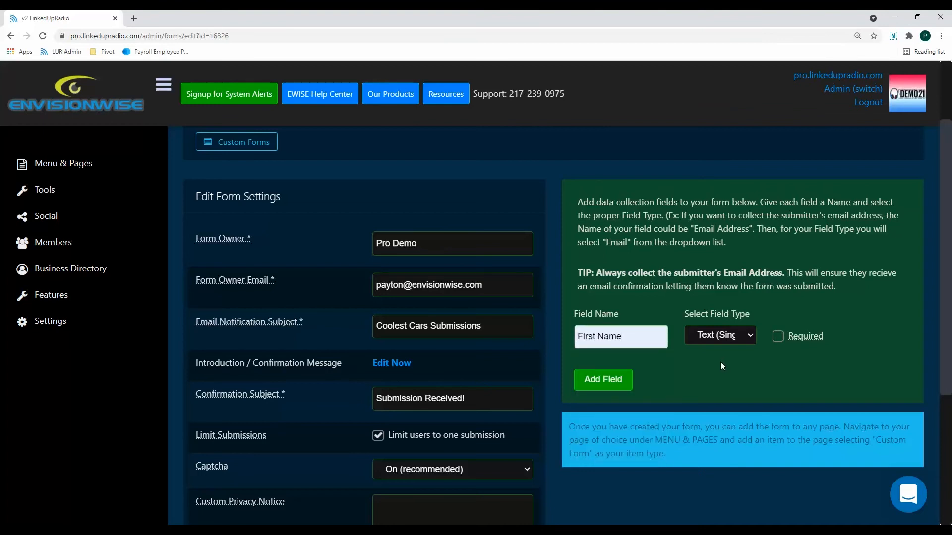
click(738, 342)
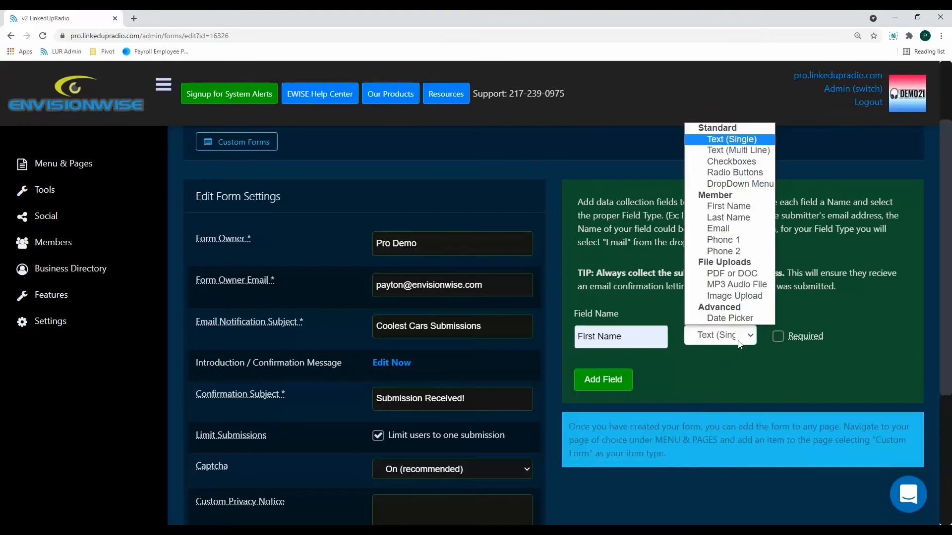
click(739, 206)
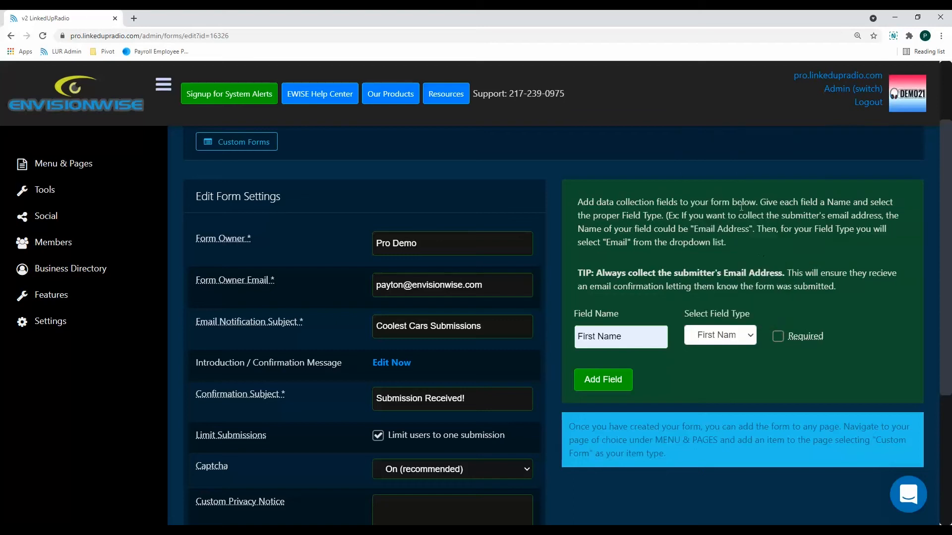
click(778, 337)
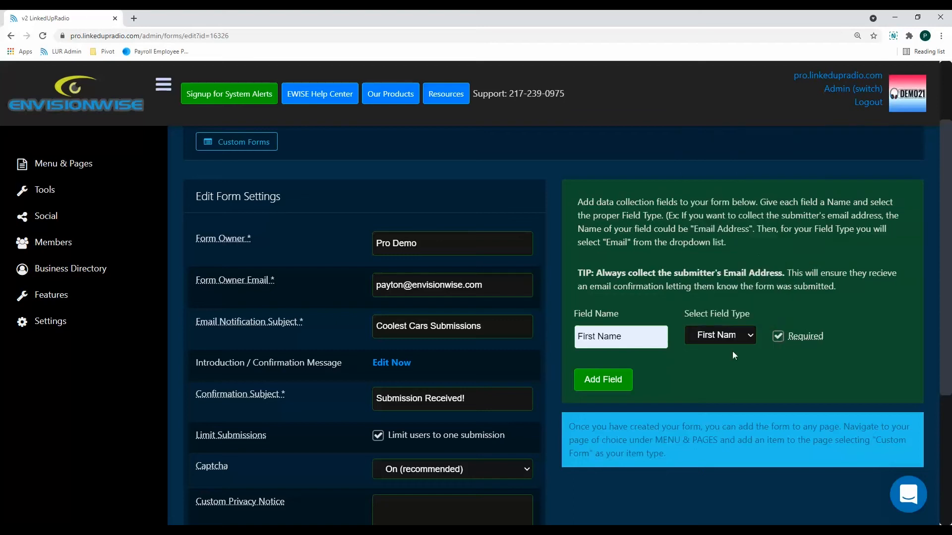
click(614, 381)
Check the form preview and add a required field named Last Name with the member field type Last Name.
scroll(496, 366, down, 2)
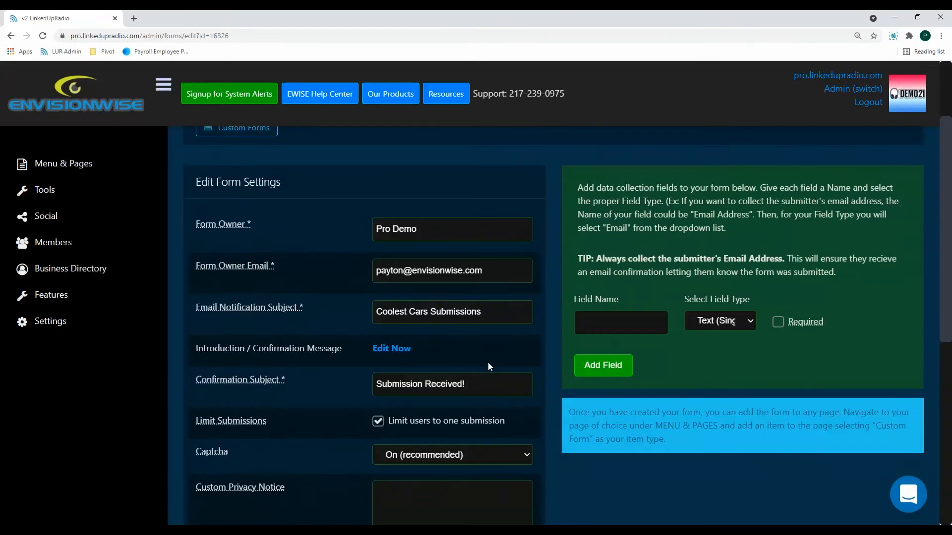
scroll(488, 362, down, 8)
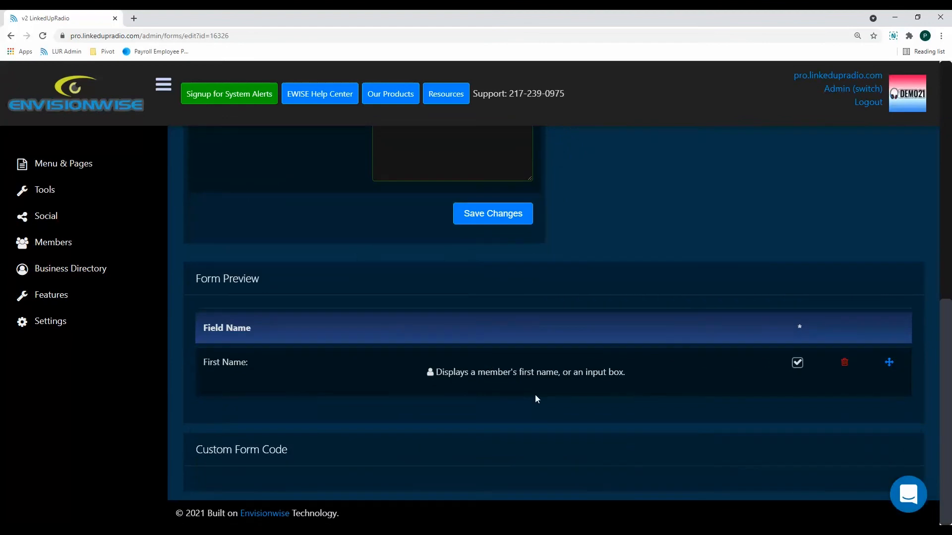
scroll(708, 370, up, 10)
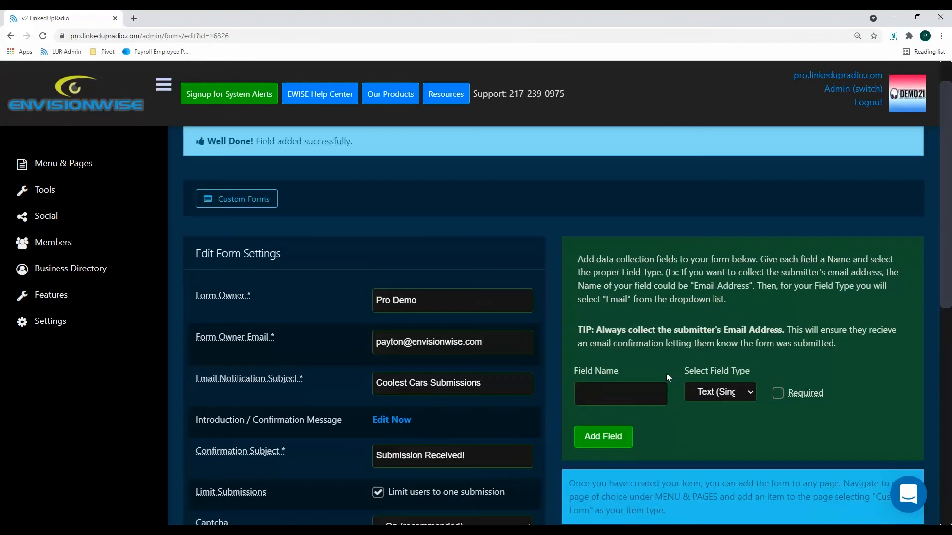
click(639, 401)
click(595, 437)
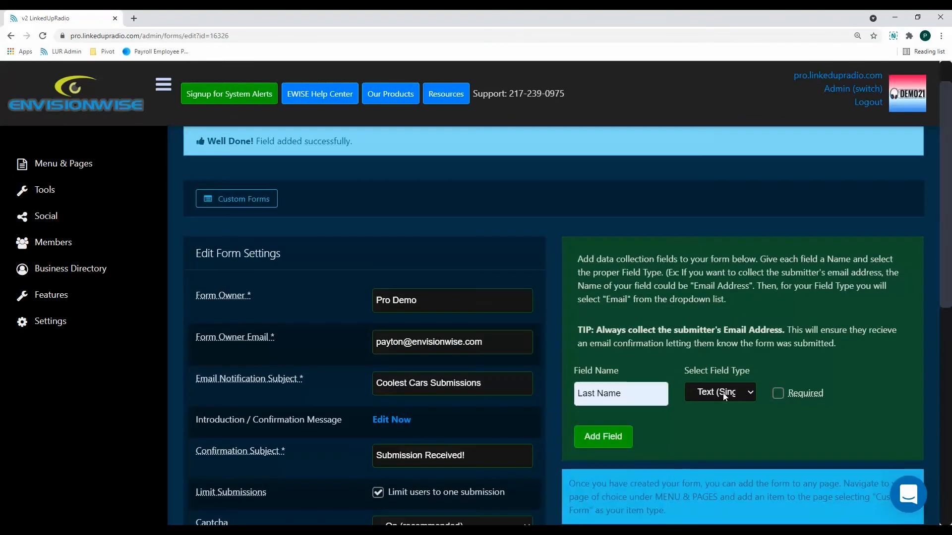
click(719, 392)
click(728, 274)
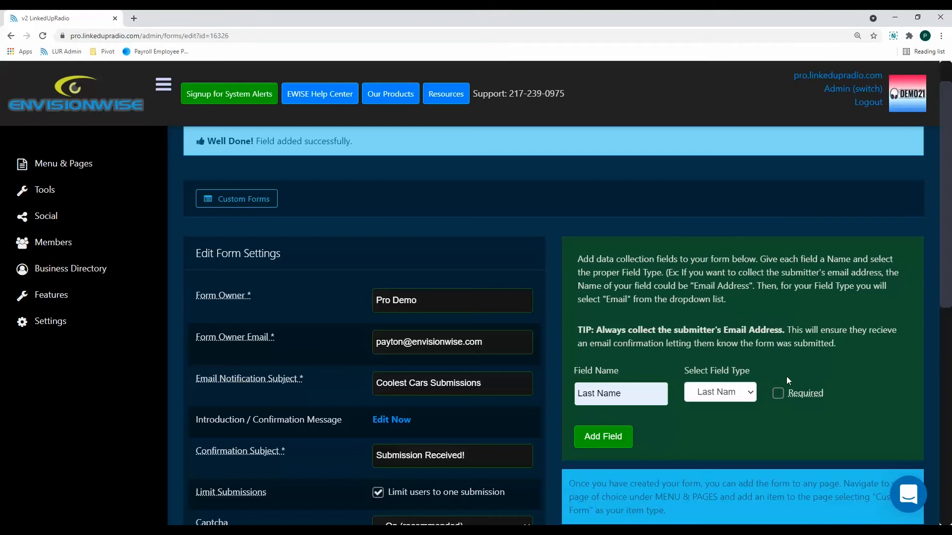
click(780, 396)
click(603, 436)
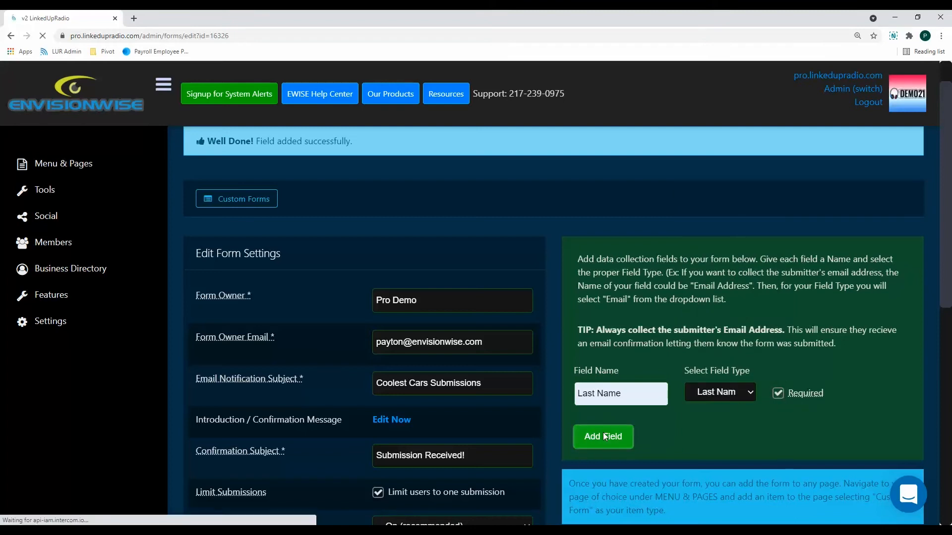
scroll(644, 428, down, 1)
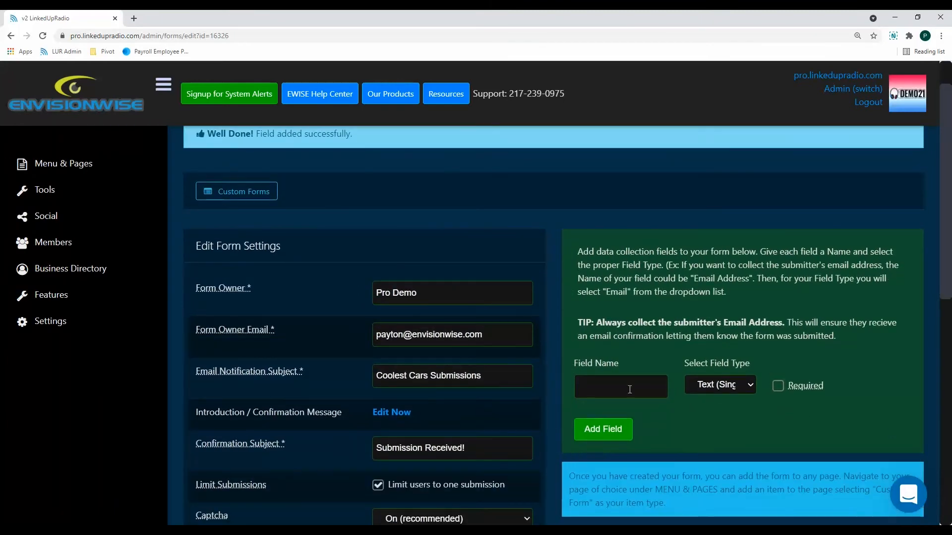
Add a required data collection field named Email with the member field type Email.
click(628, 390)
click(614, 447)
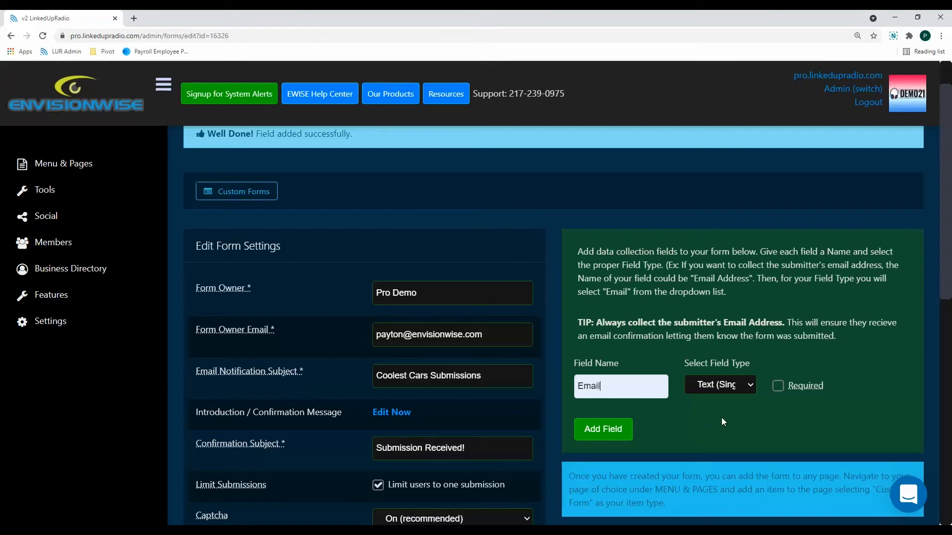
click(724, 385)
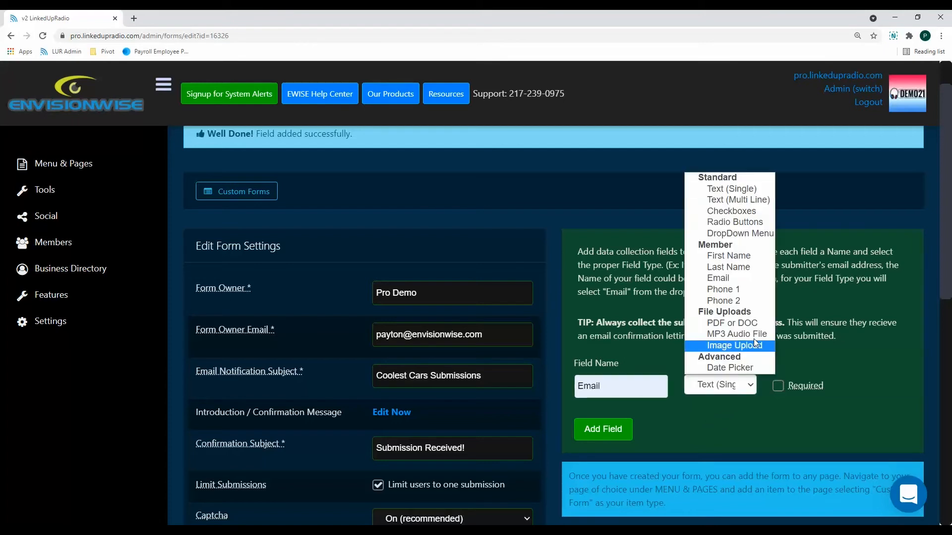
click(752, 283)
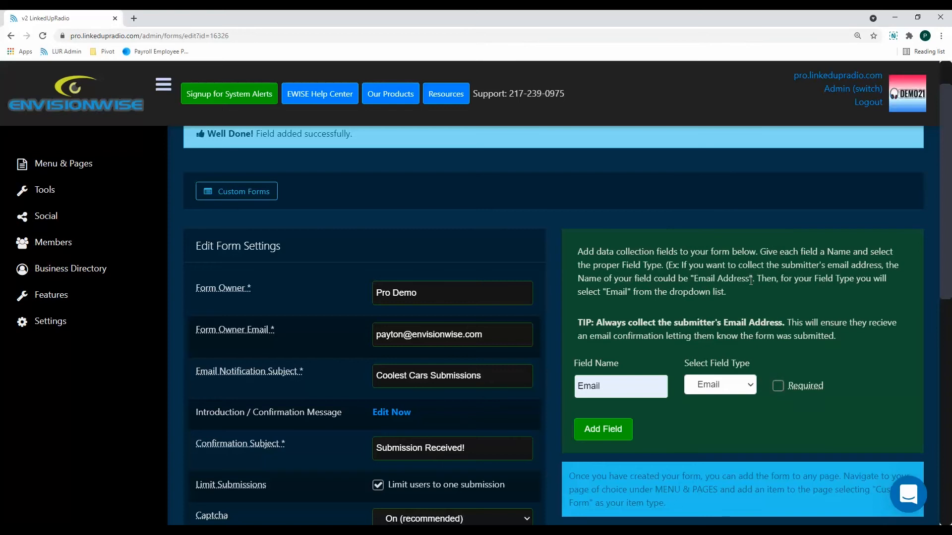
click(778, 387)
click(610, 430)
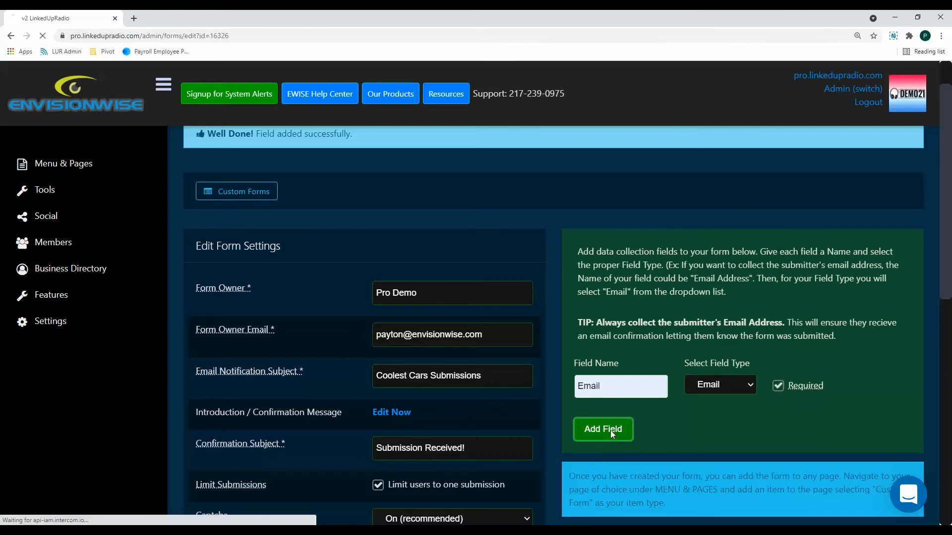
Add an optional field named Phone Number with the member field type Phone 1.
click(633, 434)
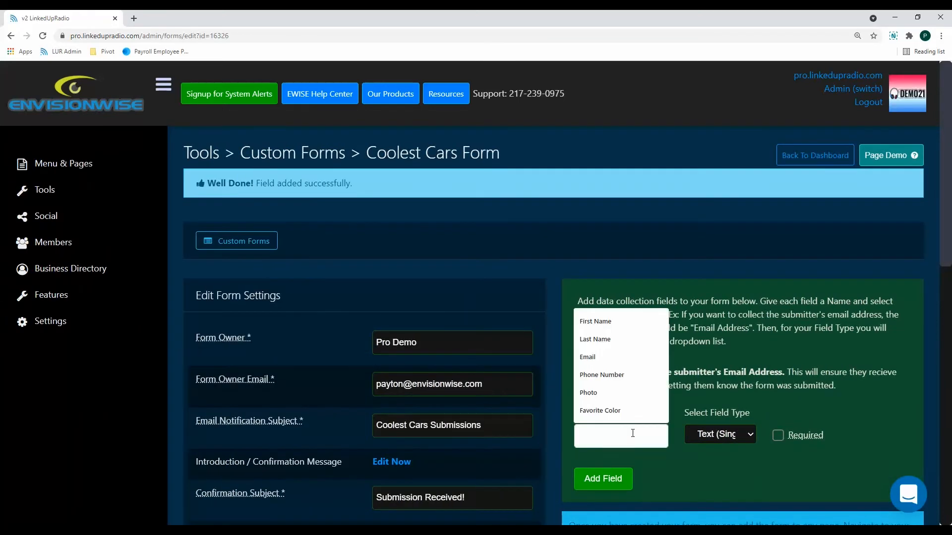
click(635, 377)
click(712, 436)
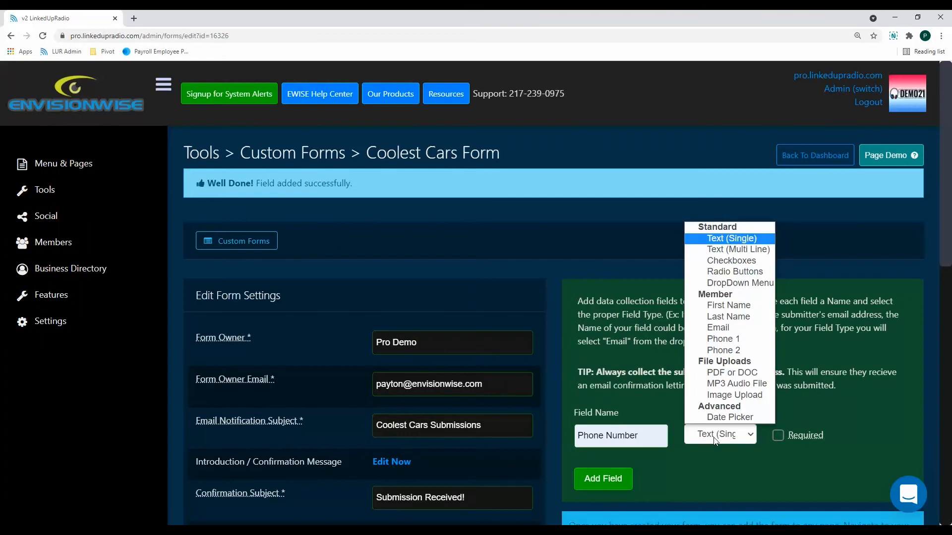
click(733, 339)
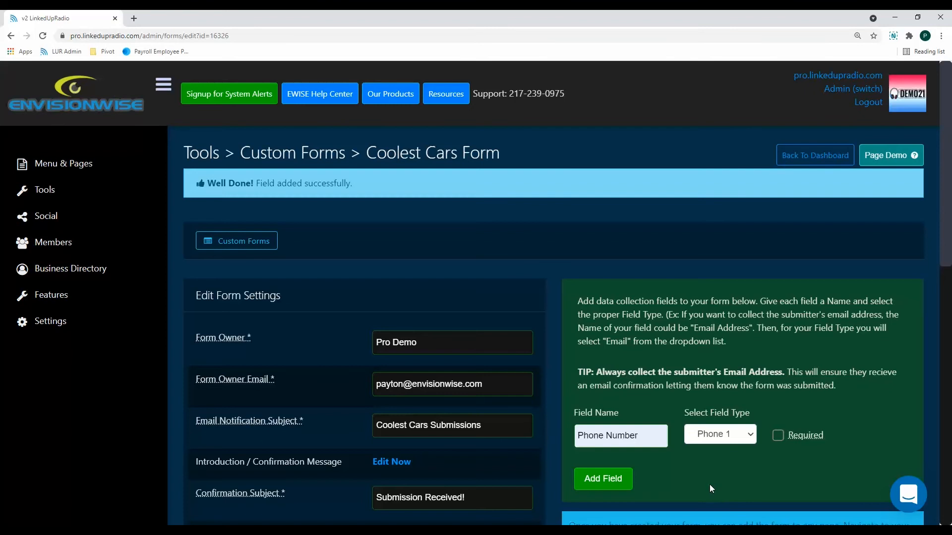
click(623, 485)
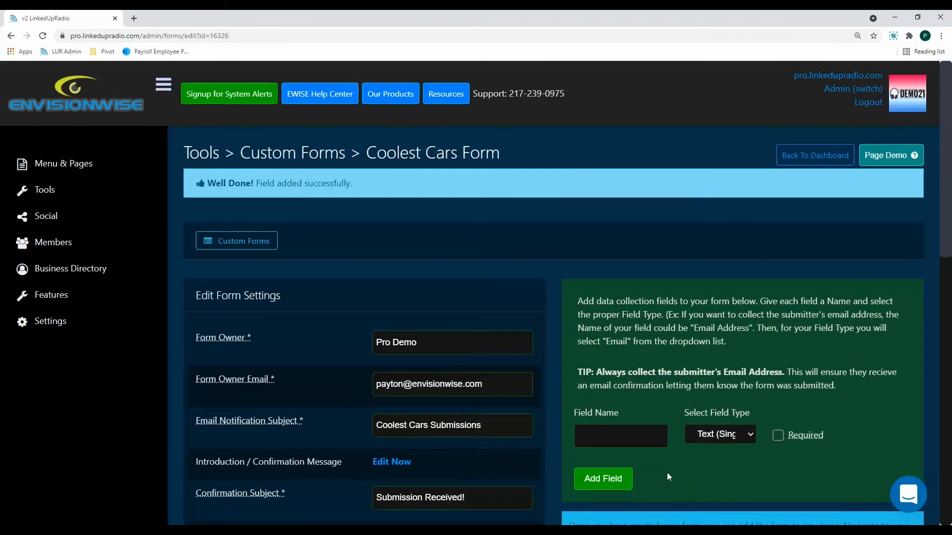
Add a required field named Photo with the Image Upload field type, without including a web link.
click(627, 438)
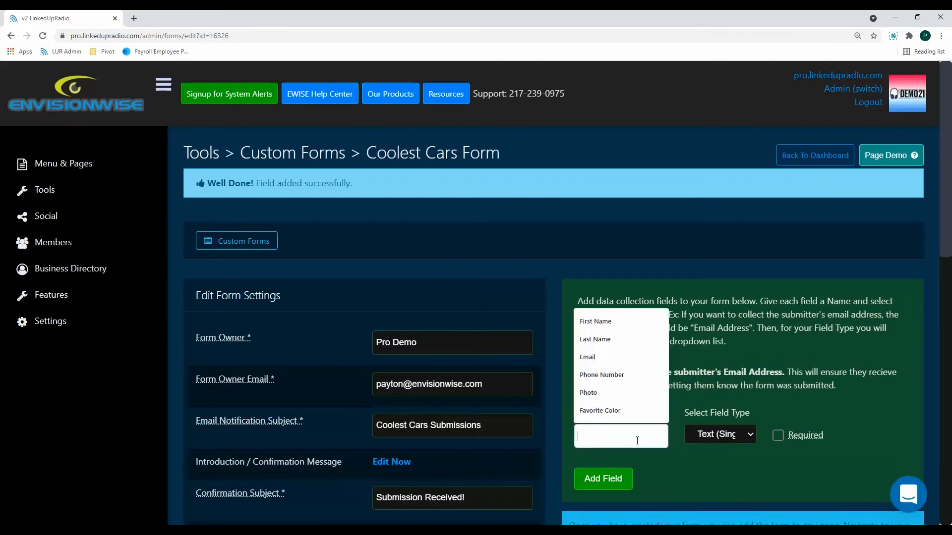
click(632, 398)
click(727, 443)
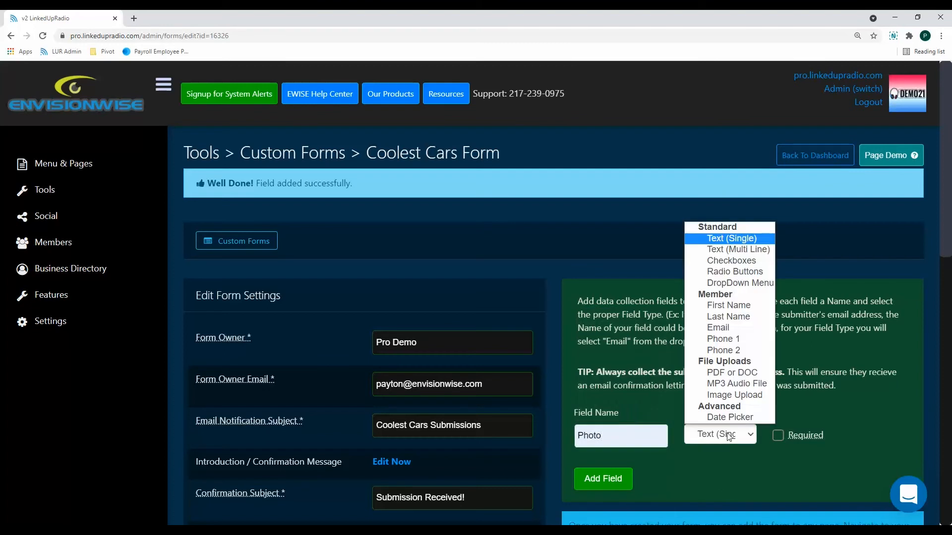
click(733, 395)
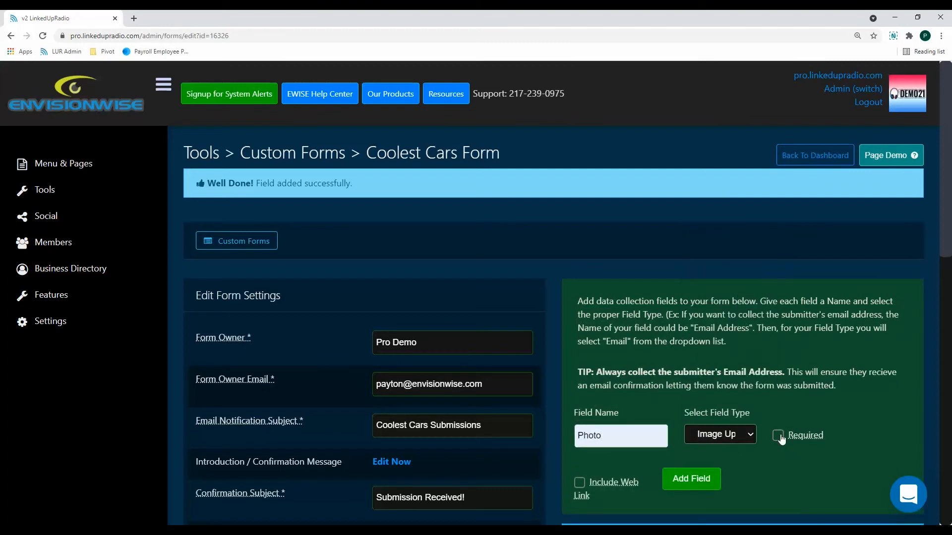
click(778, 436)
scroll(577, 469, down, 1)
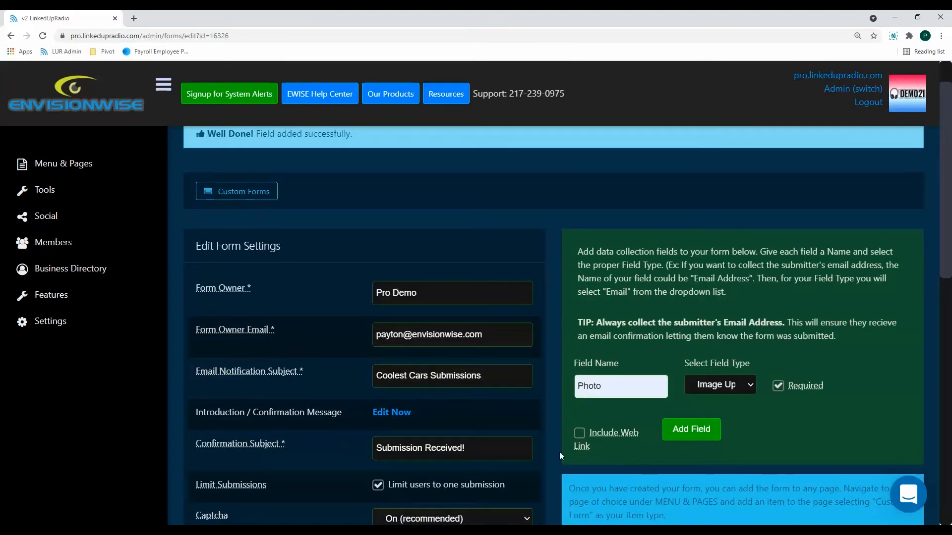
click(691, 430)
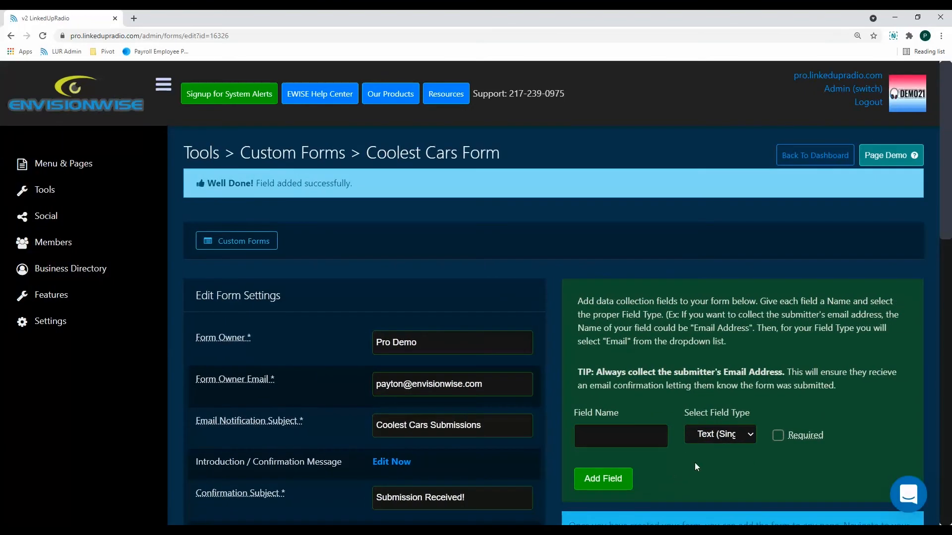
Check the fields in the form preview and add an optional DropDown Menu field named Favorite Color.
scroll(490, 452, down, 12)
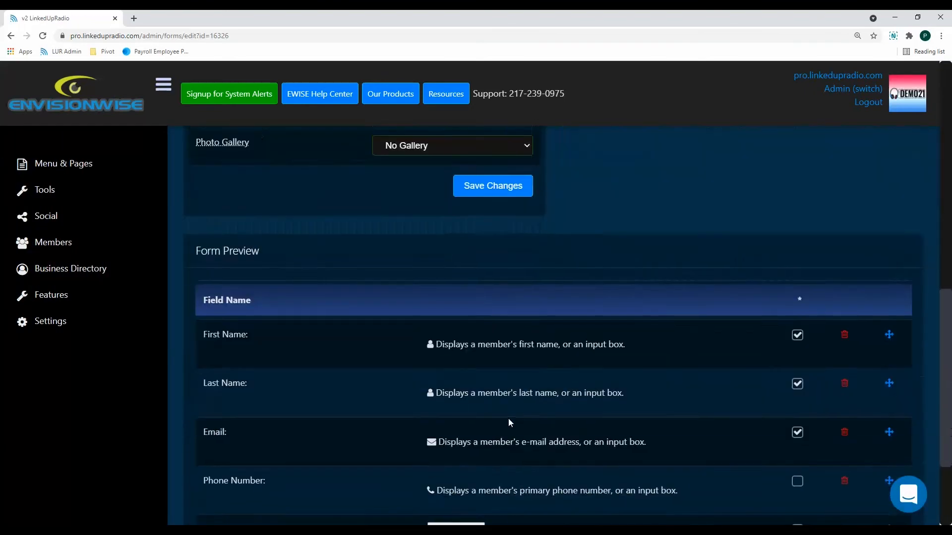
scroll(509, 421, down, 2)
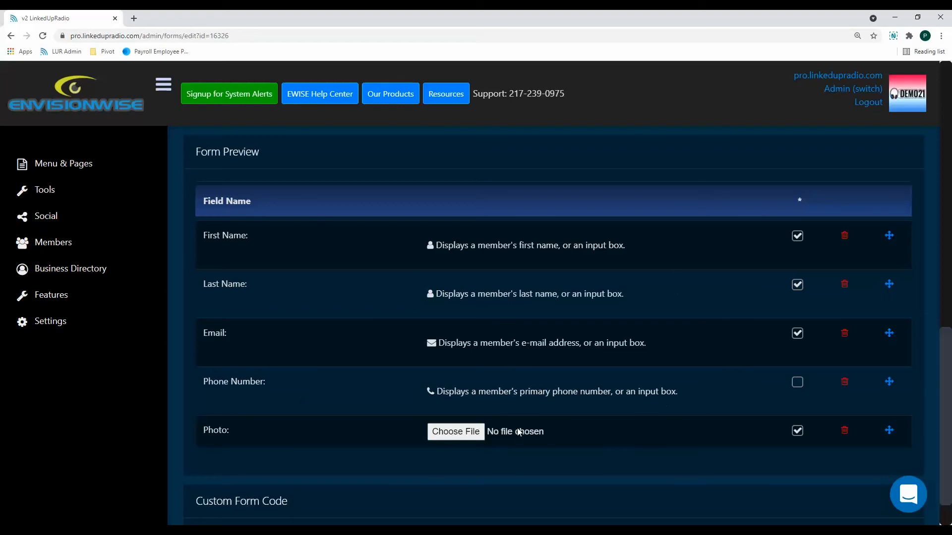
scroll(710, 415, up, 1)
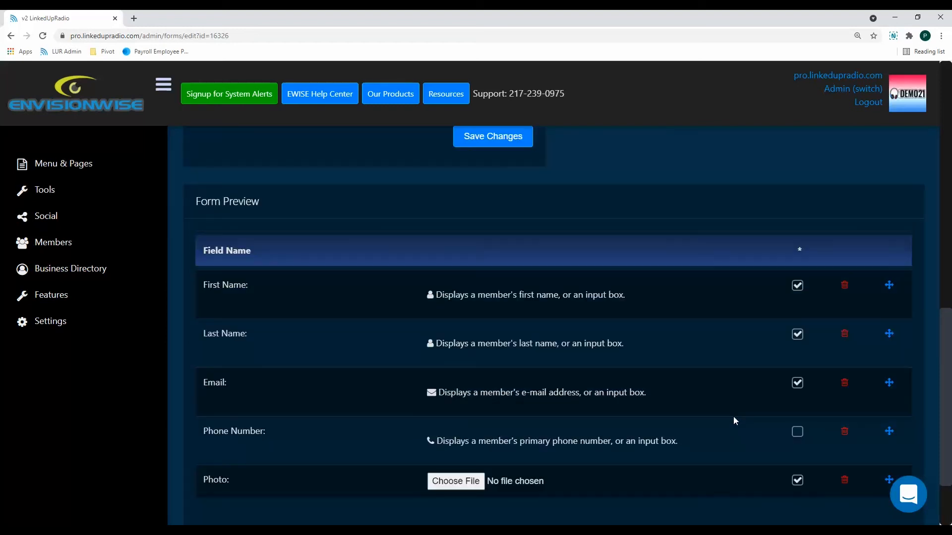
scroll(734, 420, up, 8)
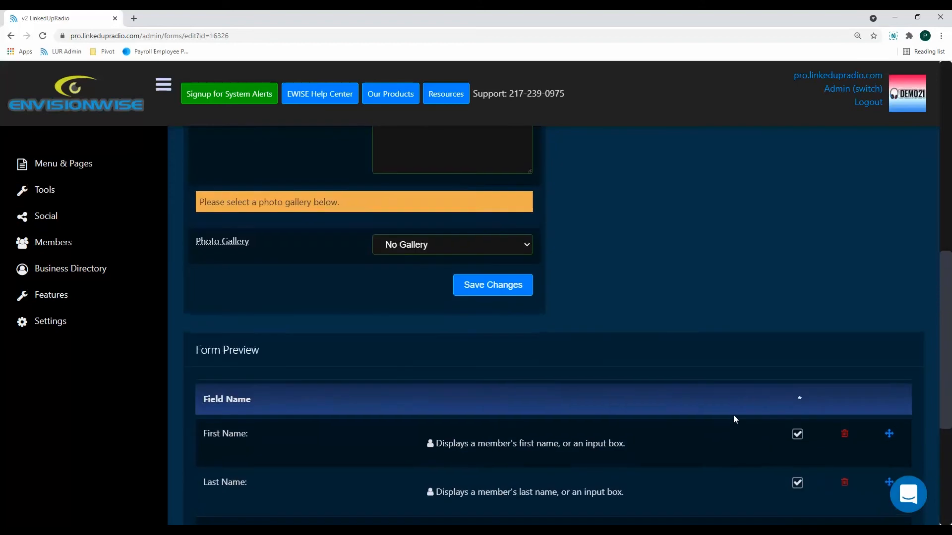
scroll(734, 414, up, 3)
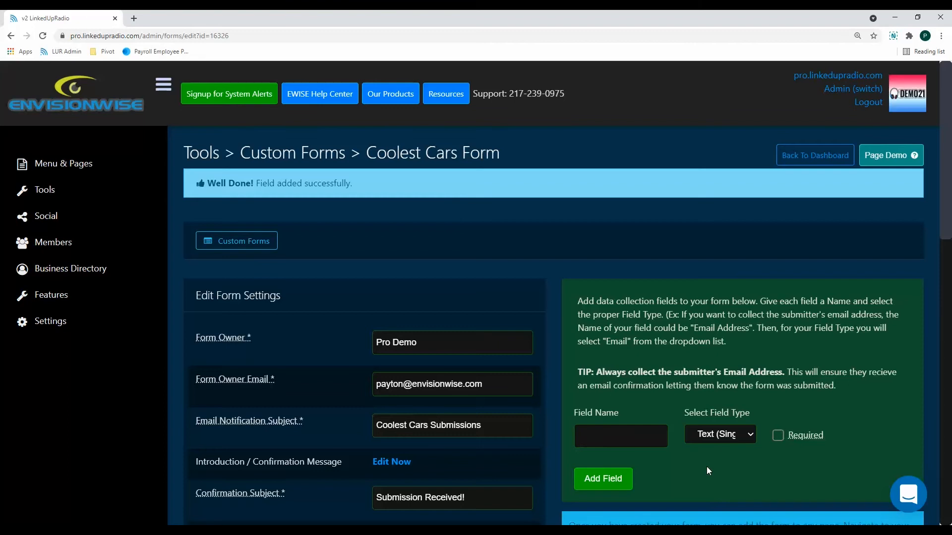
scroll(697, 468, down, 1)
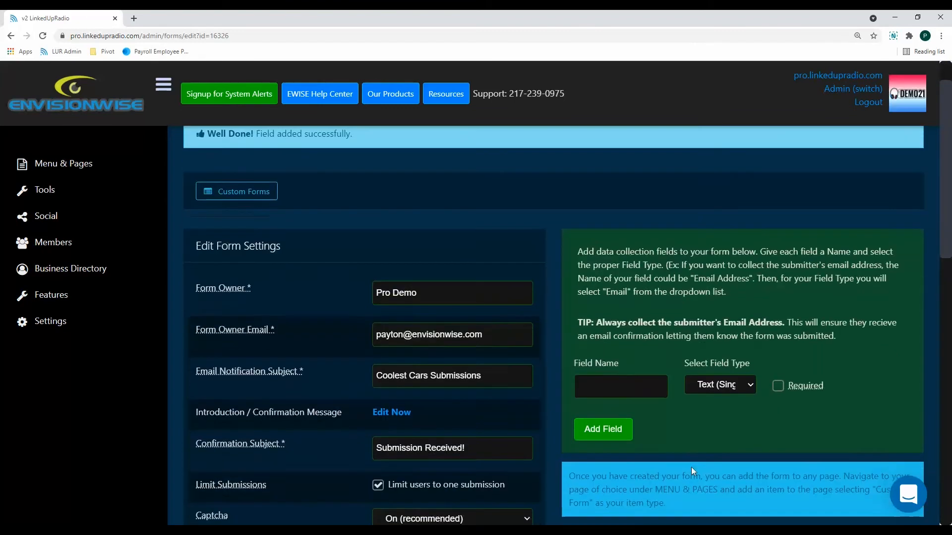
click(654, 391)
click(611, 499)
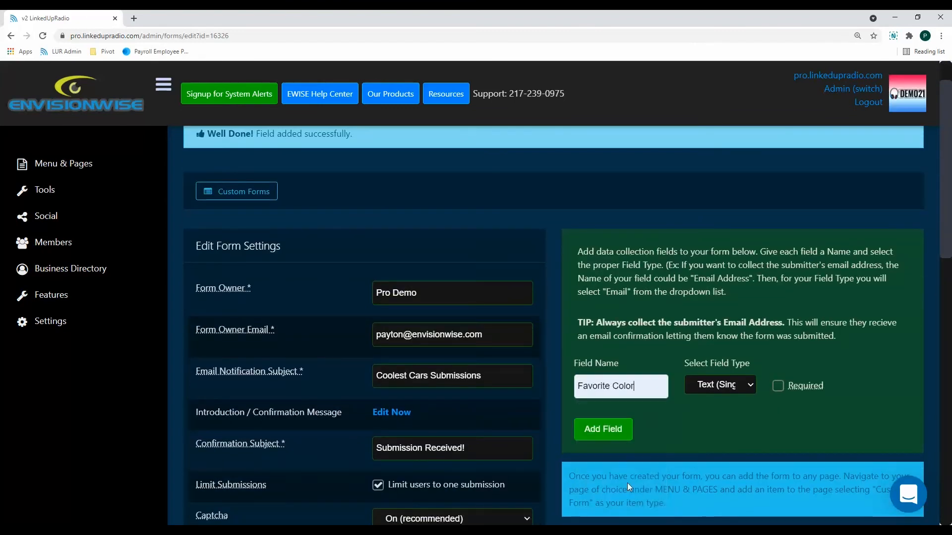
click(729, 390)
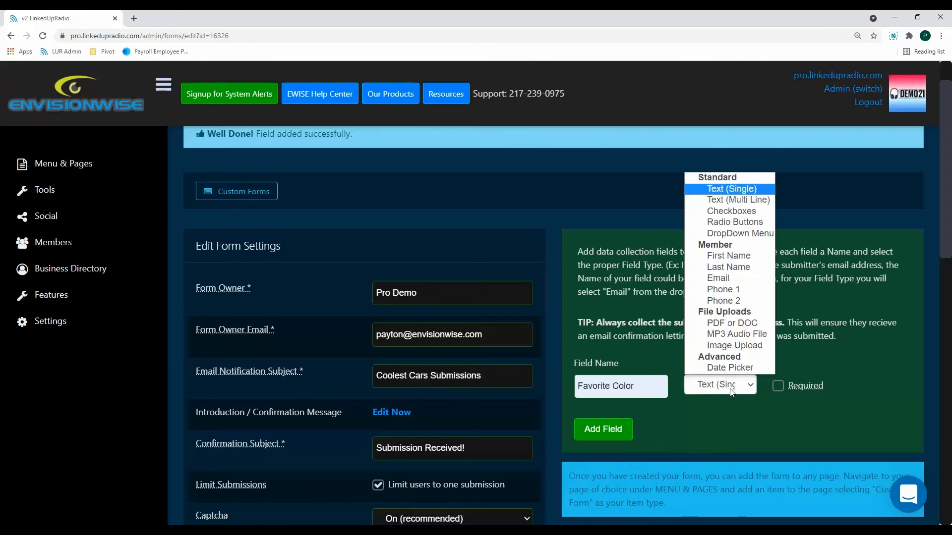
click(747, 232)
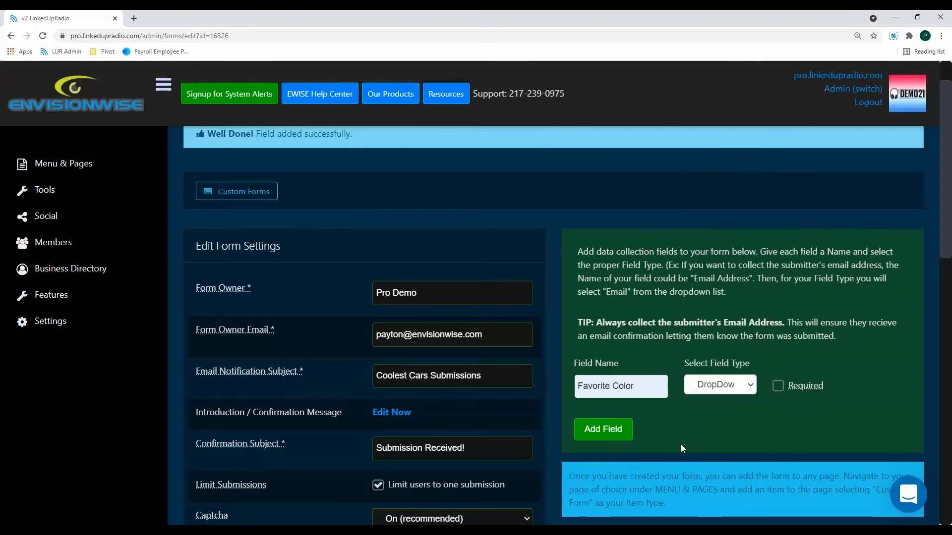
click(617, 434)
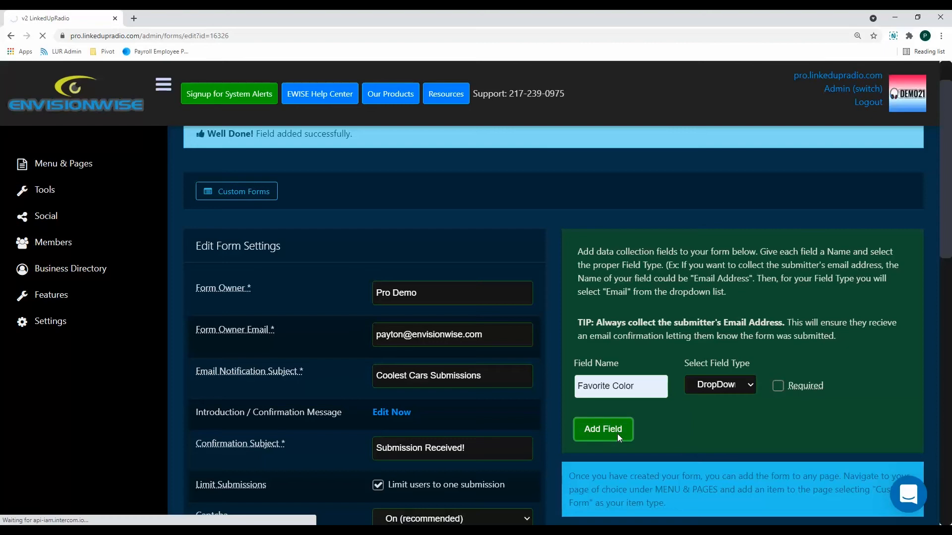
Choose Favorite Color as the combo field and add Red as its first value.
scroll(658, 444, down, 3)
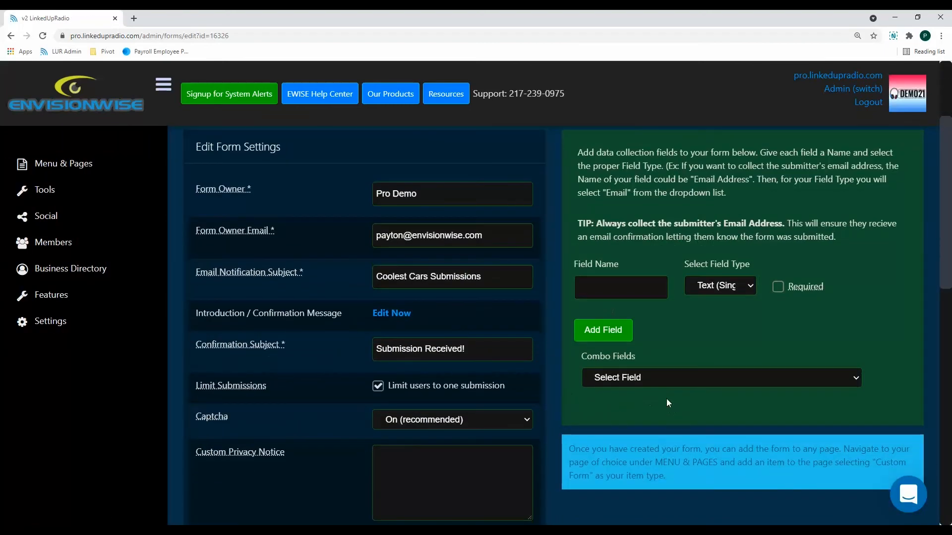
click(639, 380)
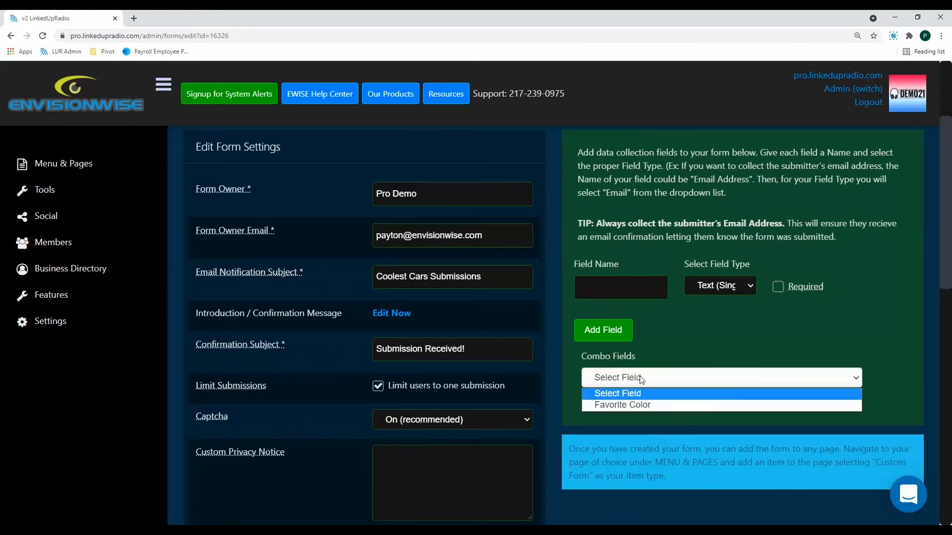
click(636, 409)
scroll(637, 412, down, 3)
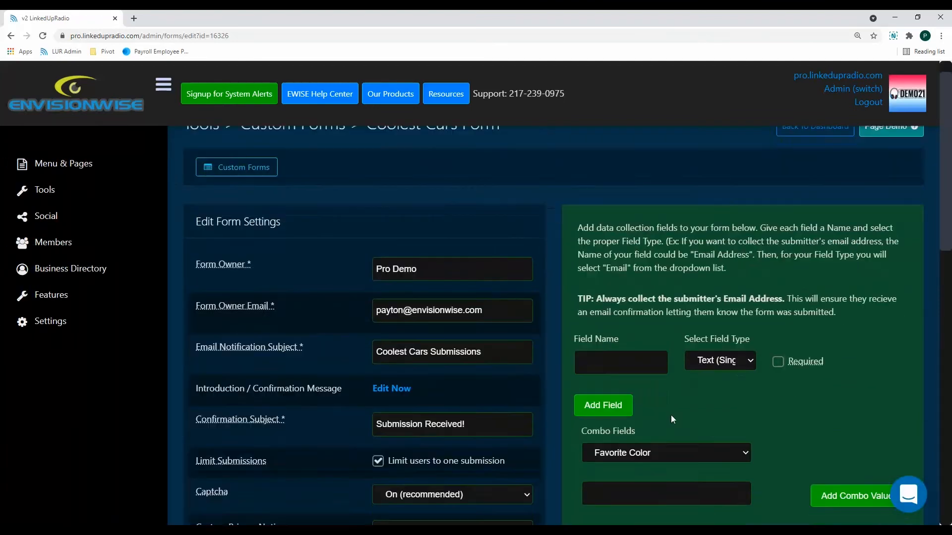
click(674, 374)
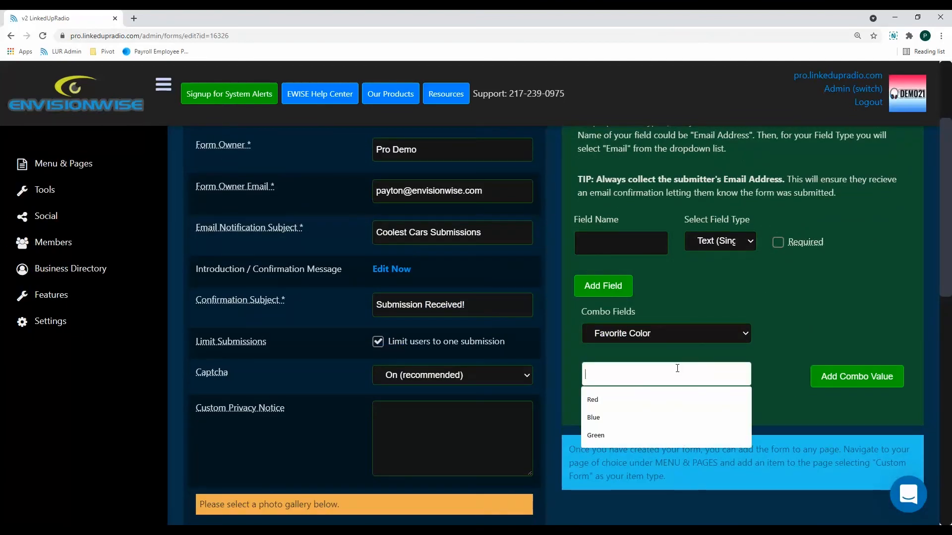
click(648, 402)
click(857, 377)
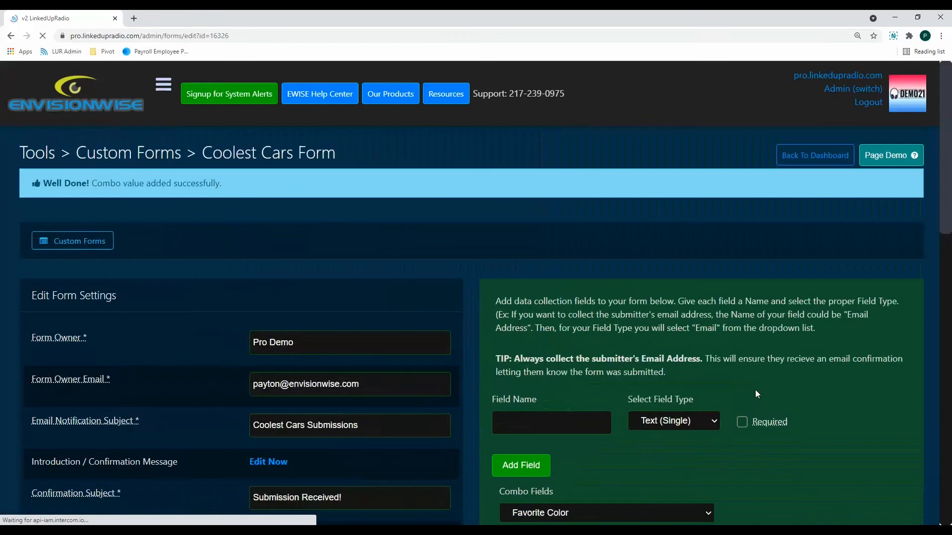
Add Blue and Green as further combo values of the Favorite Color field and check the resulting form.
scroll(669, 387, down, 5)
click(661, 327)
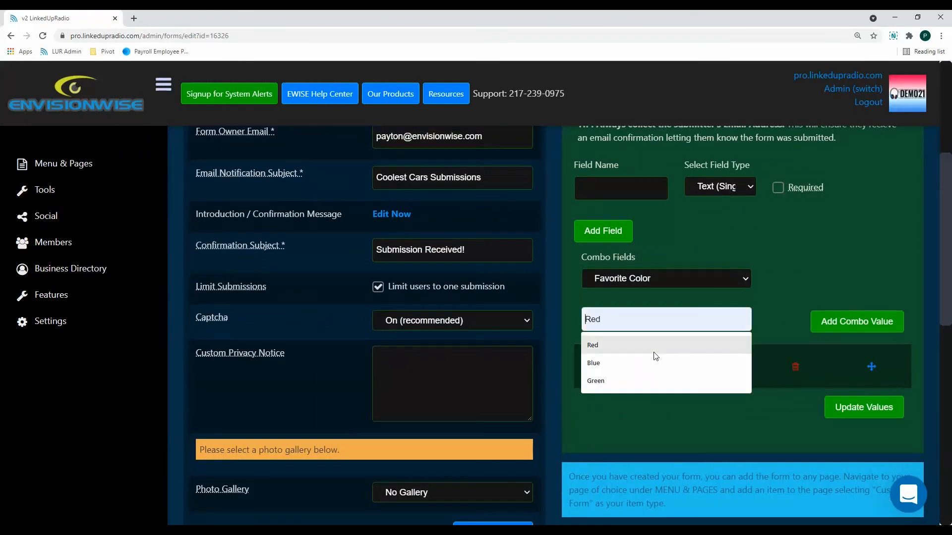
click(669, 354)
click(822, 326)
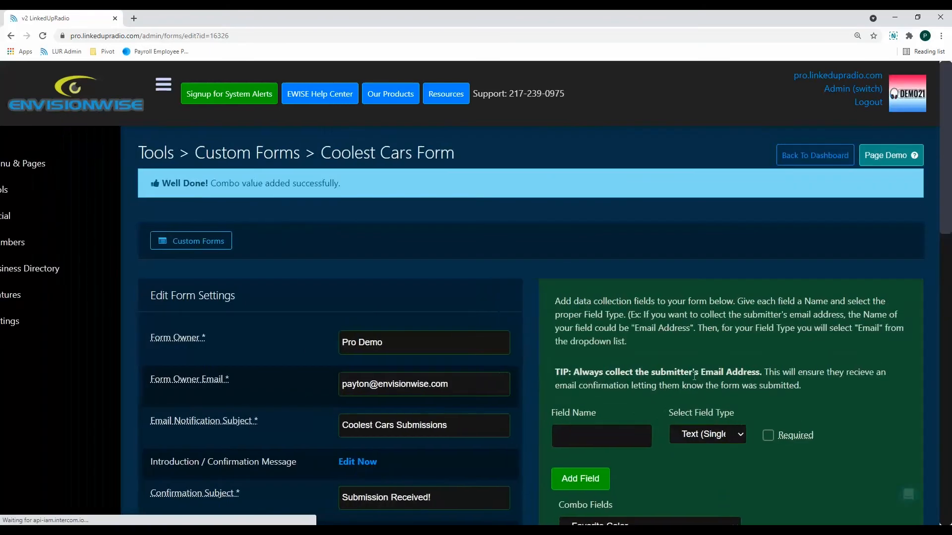
scroll(655, 411, down, 5)
click(650, 370)
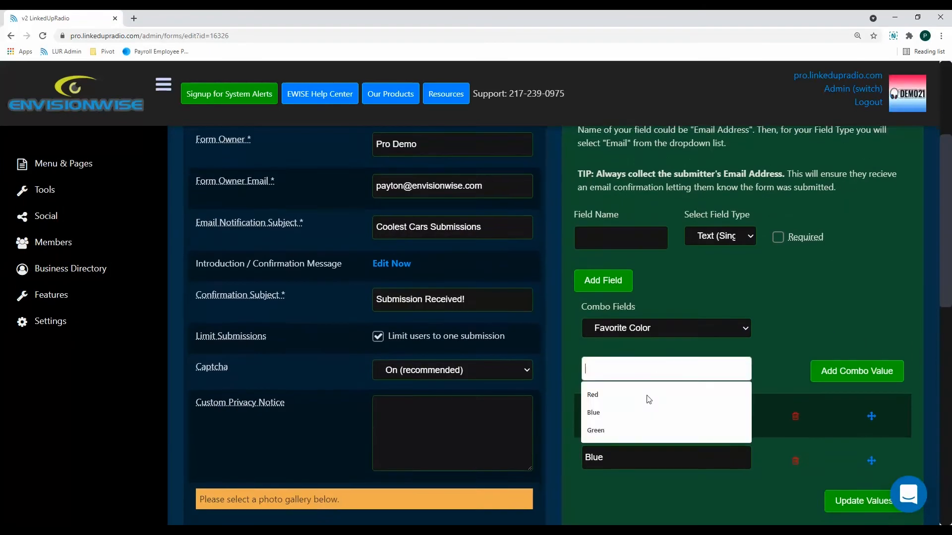
click(633, 430)
click(849, 376)
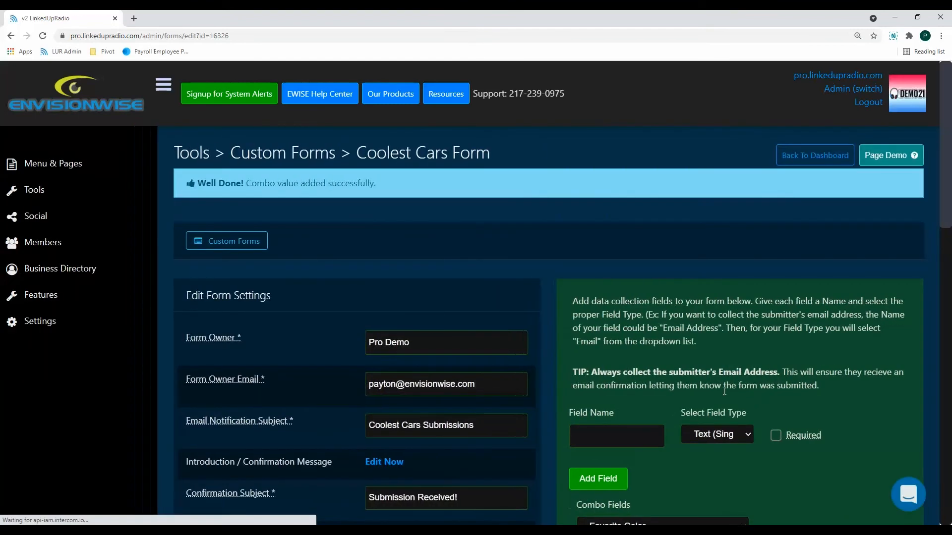
scroll(729, 387, down, 4)
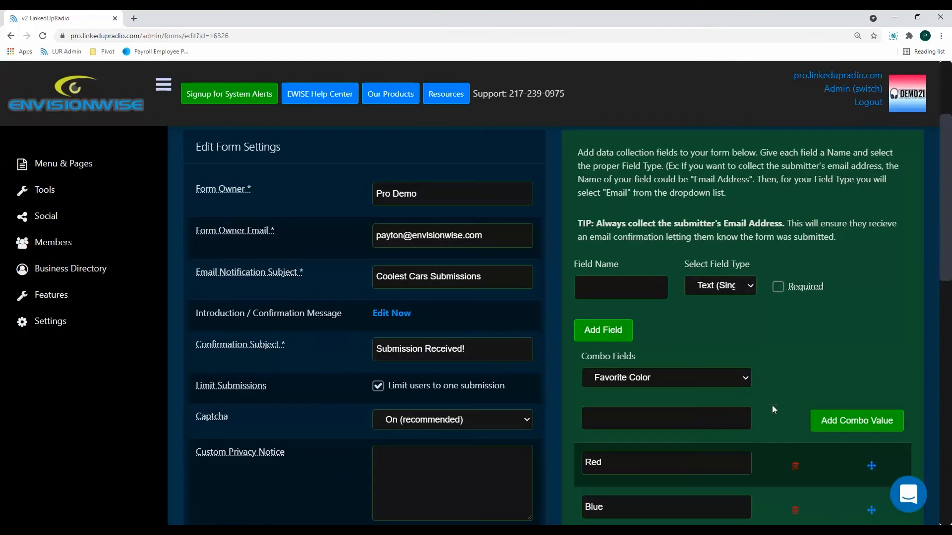
scroll(748, 433, down, 6)
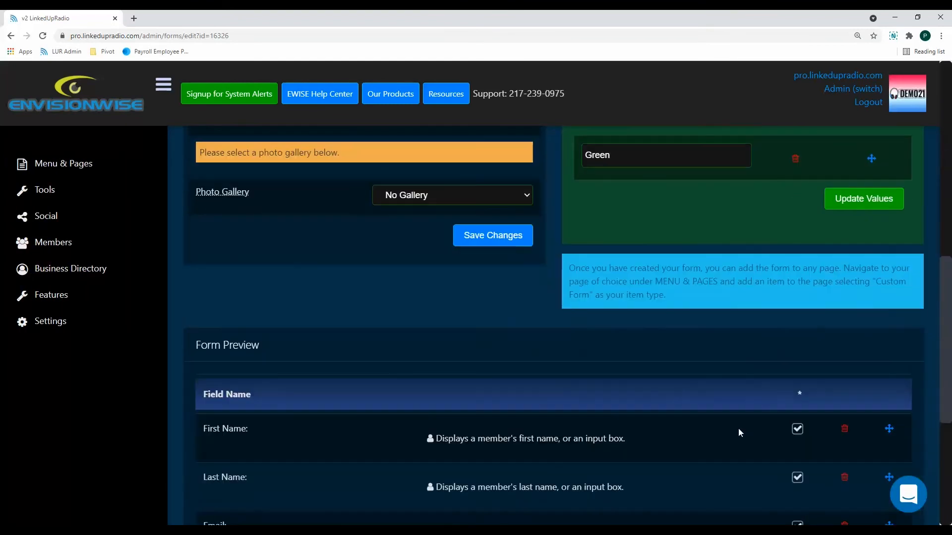
scroll(739, 428, up, 4)
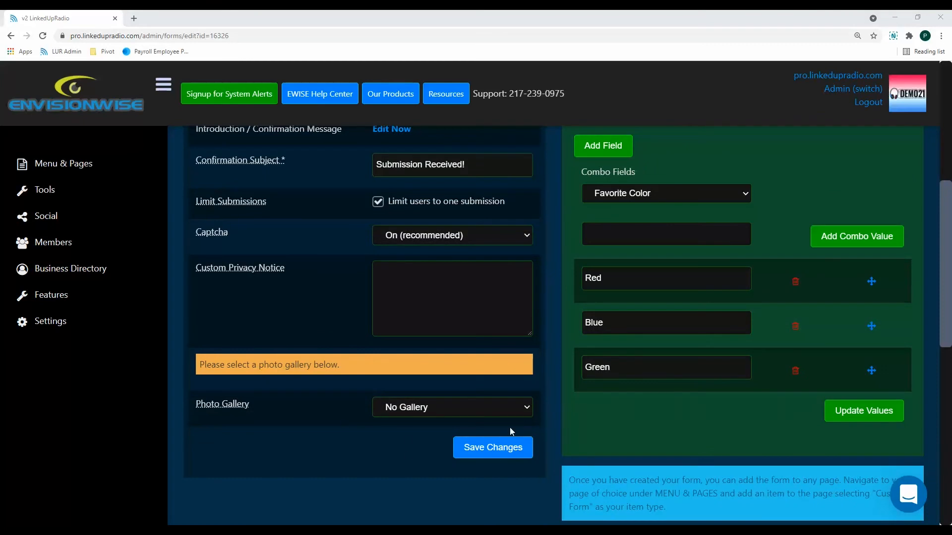
Create a new photo gallery titled Coolest Cars Photos.
click(123, 200)
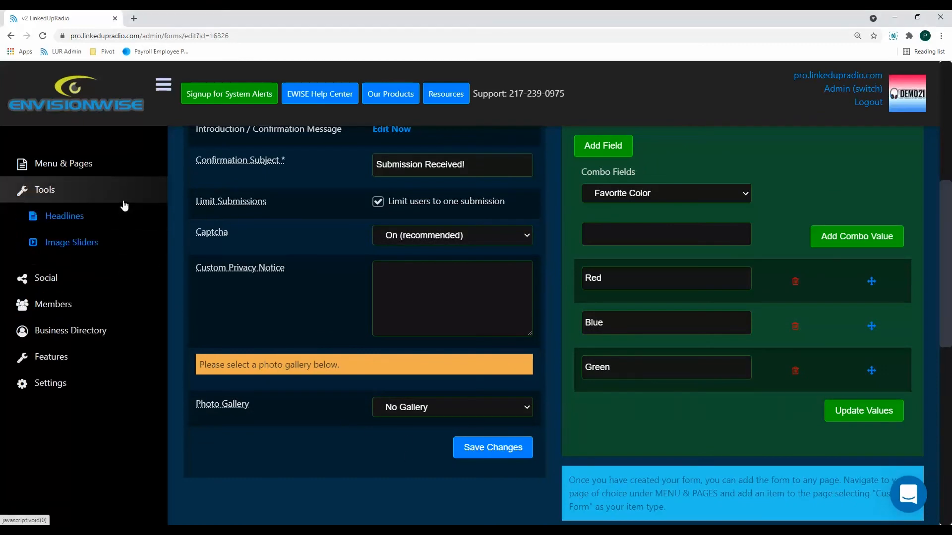
click(77, 429)
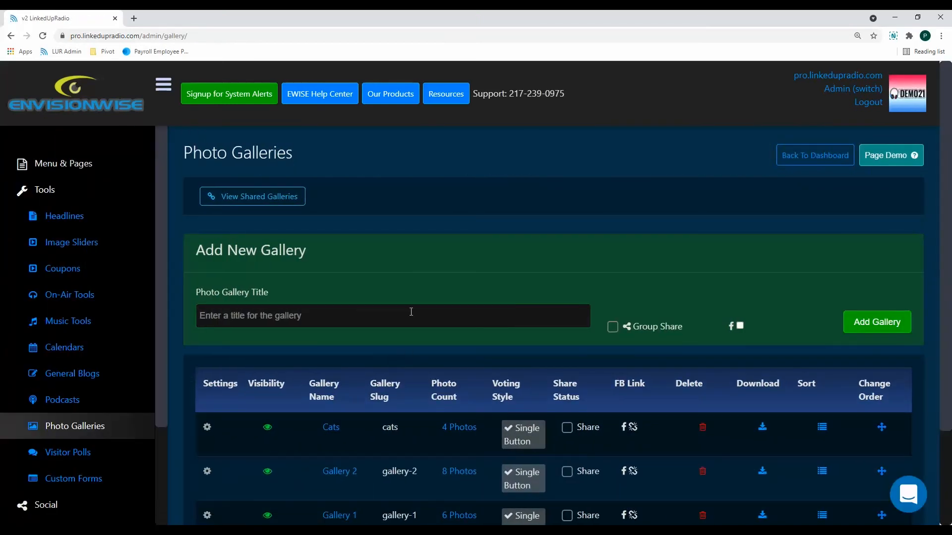
click(389, 312)
text(Coolest Cars Photos)
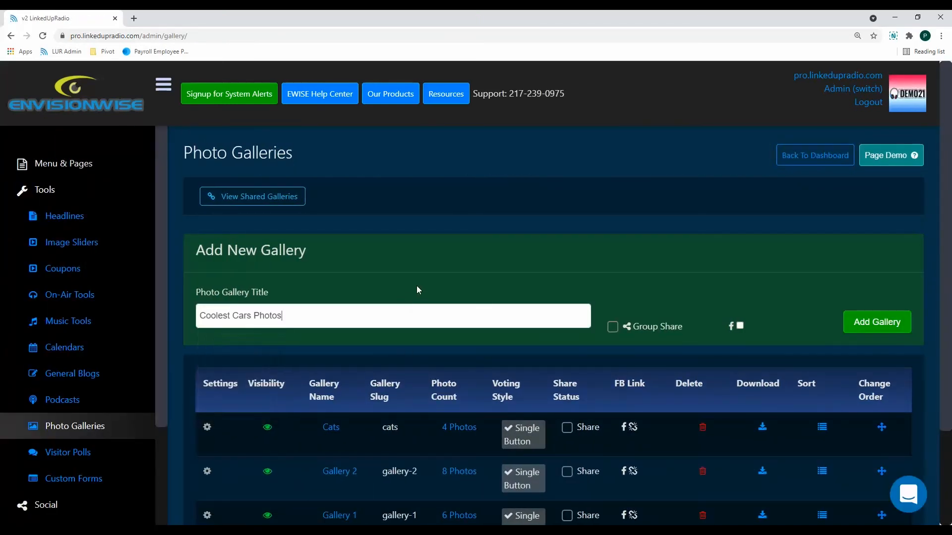
click(879, 323)
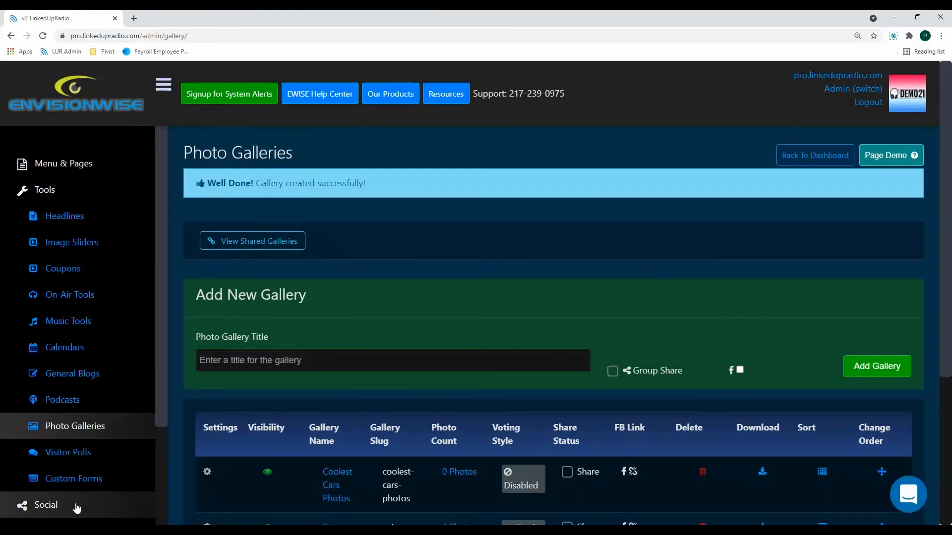
Reopen the Coolest Cars form for editing, assign Coolest Cars Photos as its photo gallery and save the form settings.
click(65, 479)
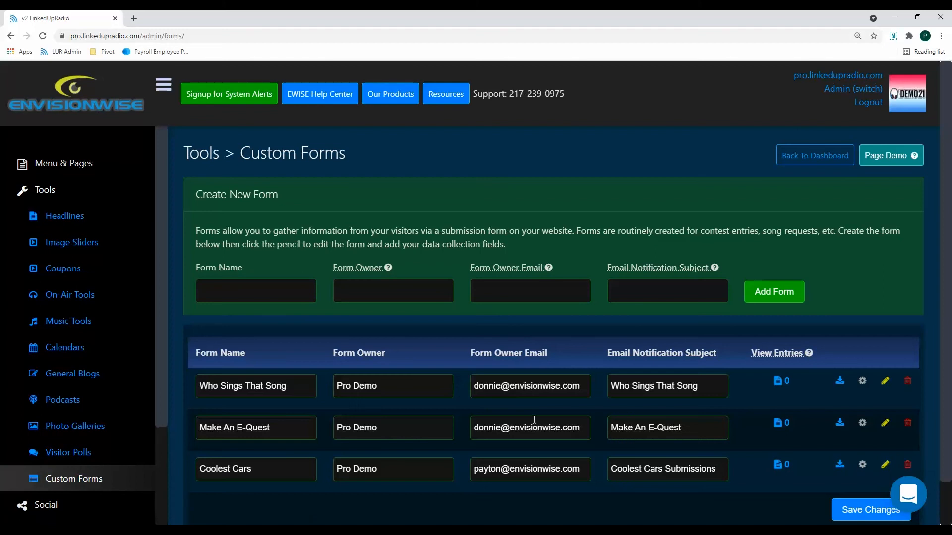
click(885, 464)
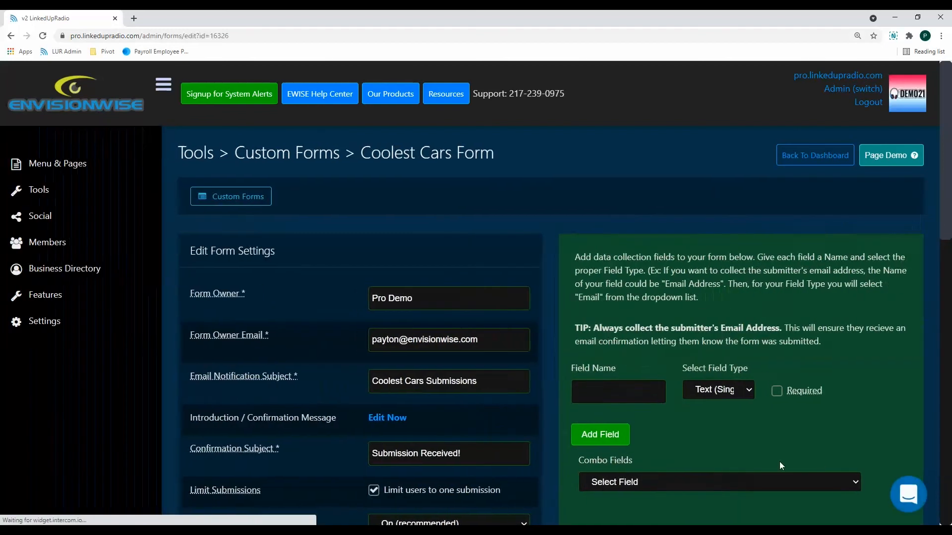
scroll(446, 360, down, 6)
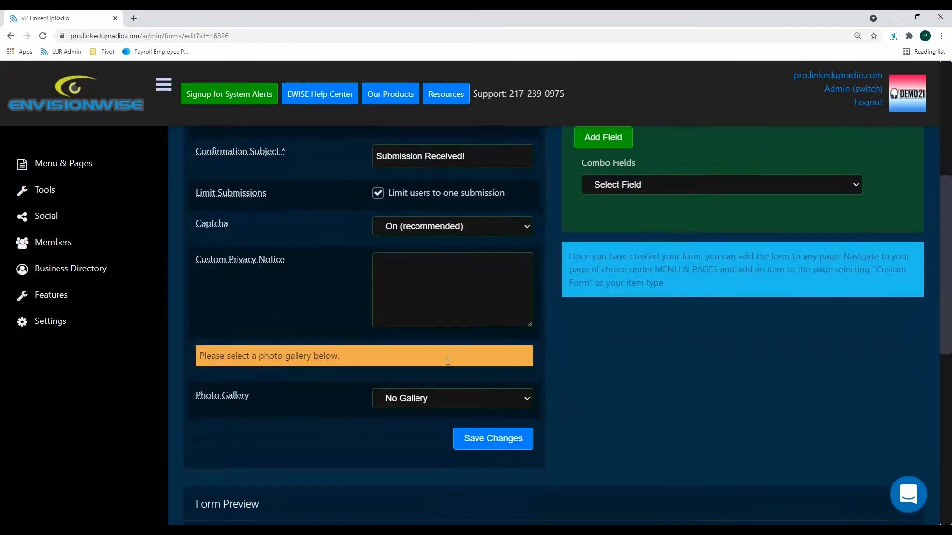
click(409, 399)
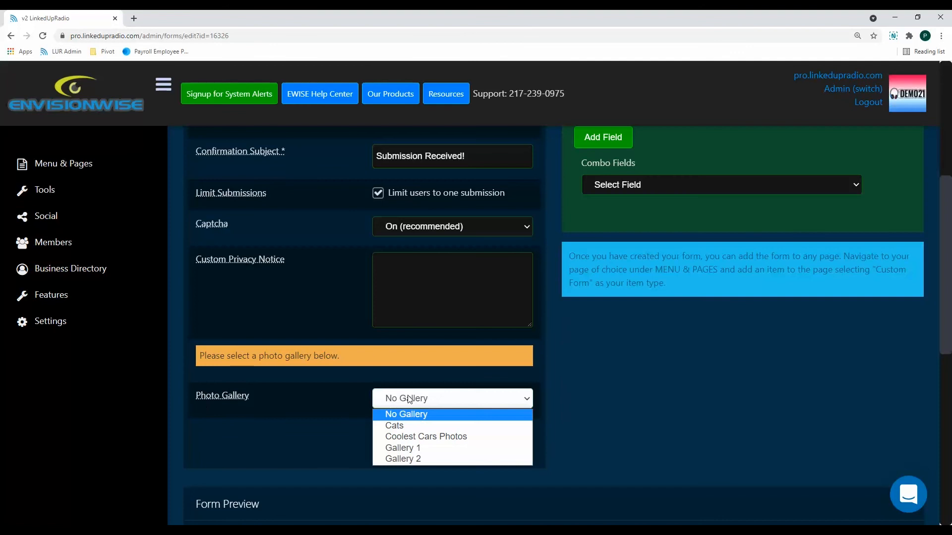
click(426, 436)
click(508, 442)
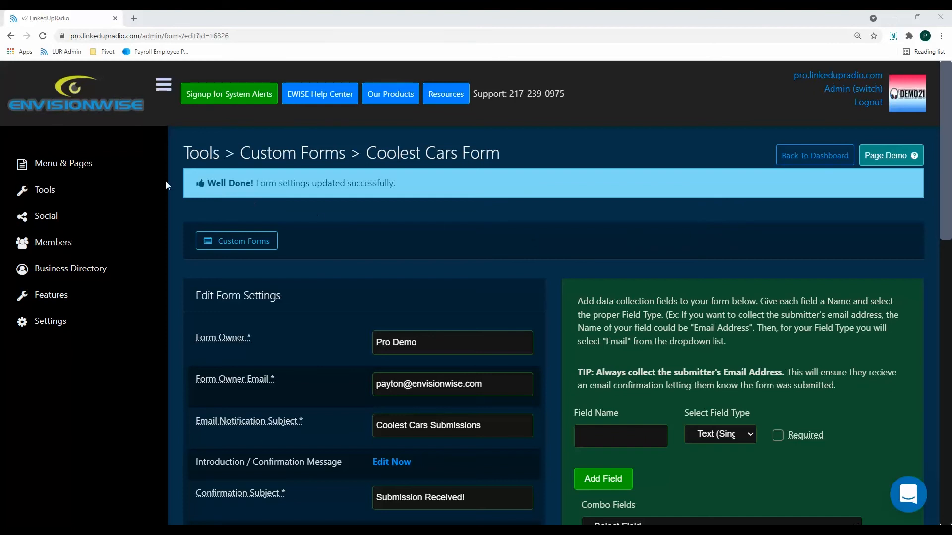
Add a standard subpage named Coolest Car Contest to the Interact menu page.
click(143, 169)
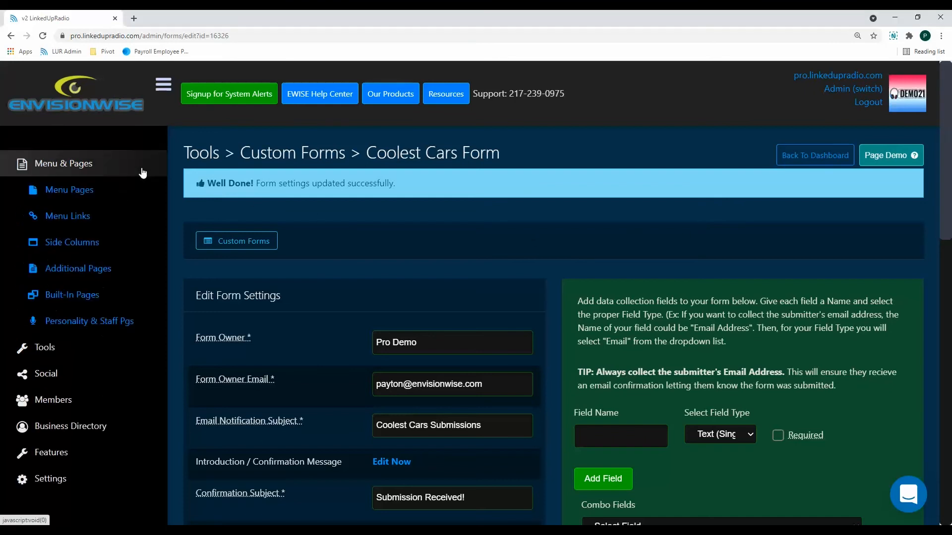
click(141, 193)
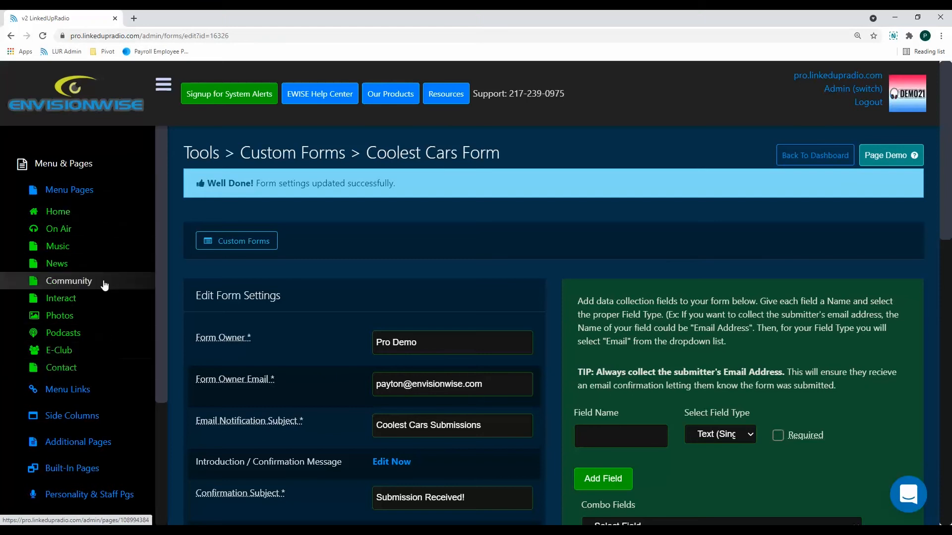
click(103, 301)
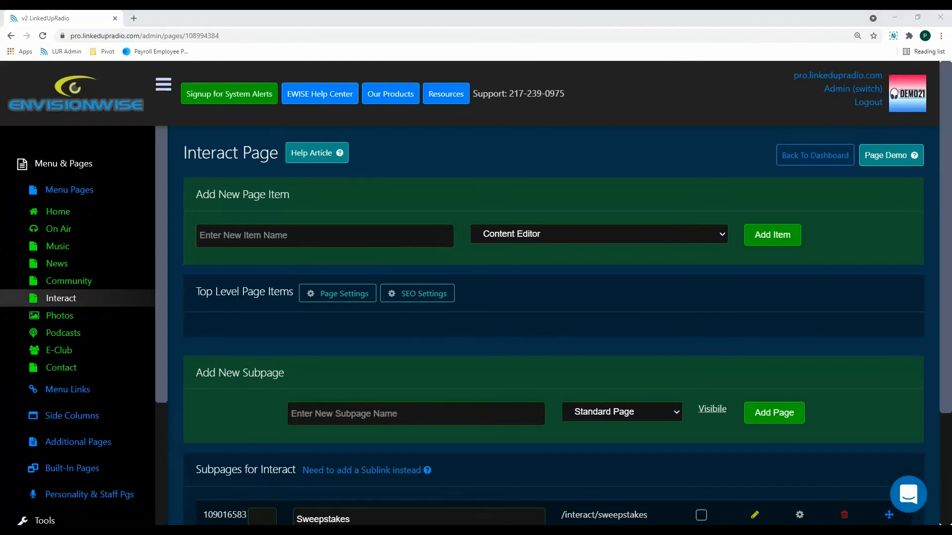
scroll(590, 251, down, 2)
click(400, 310)
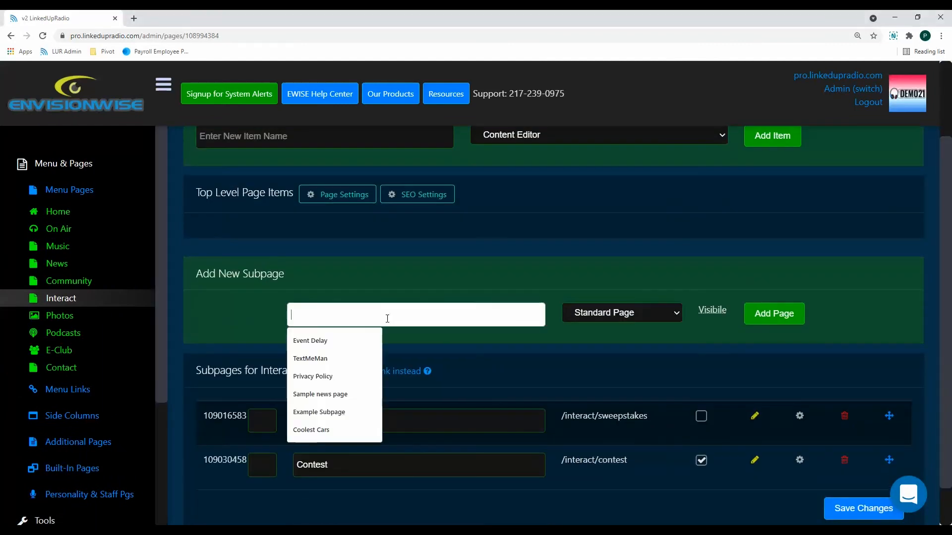
text(Coolest Car Contest)
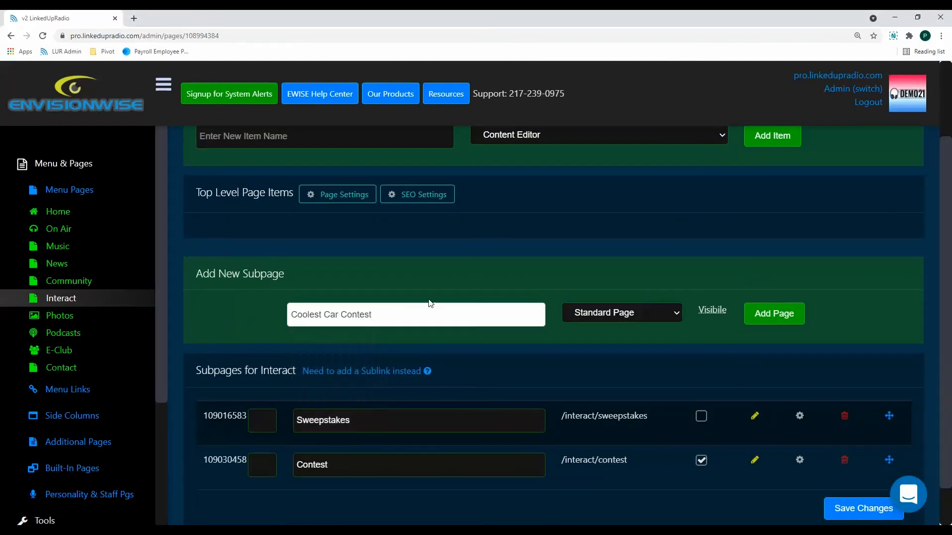
click(771, 314)
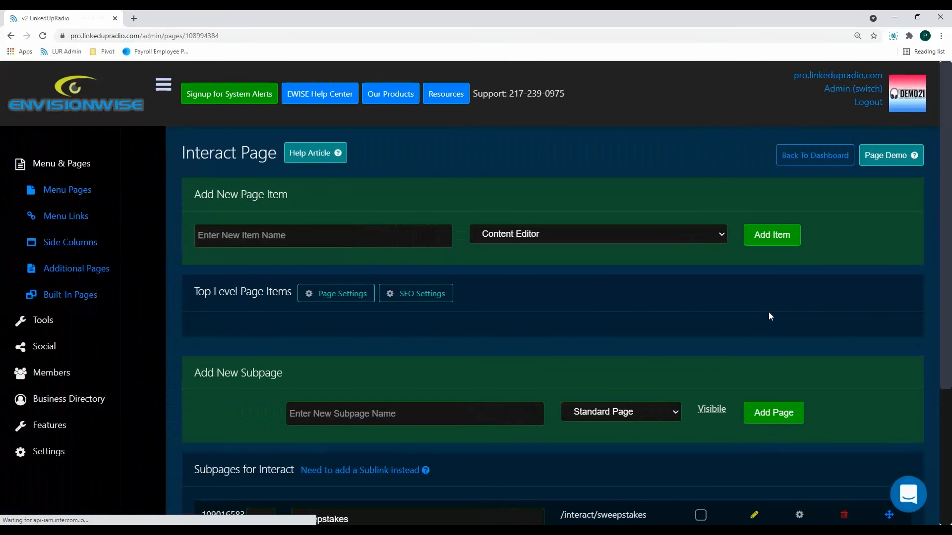
Open the Coolest Car Contest subpage for editing and add a Custom Form item named Coolest Car Contest.
scroll(769, 317, down, 4)
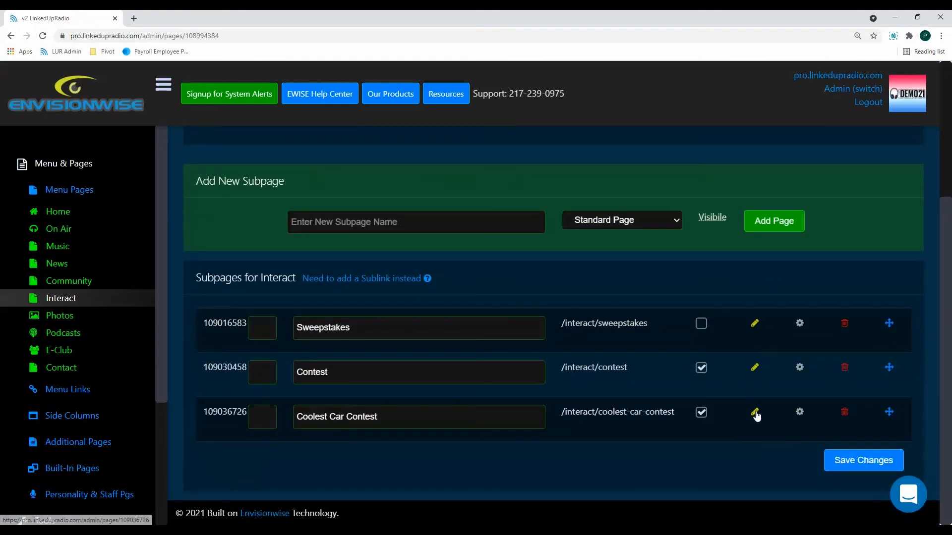
click(755, 416)
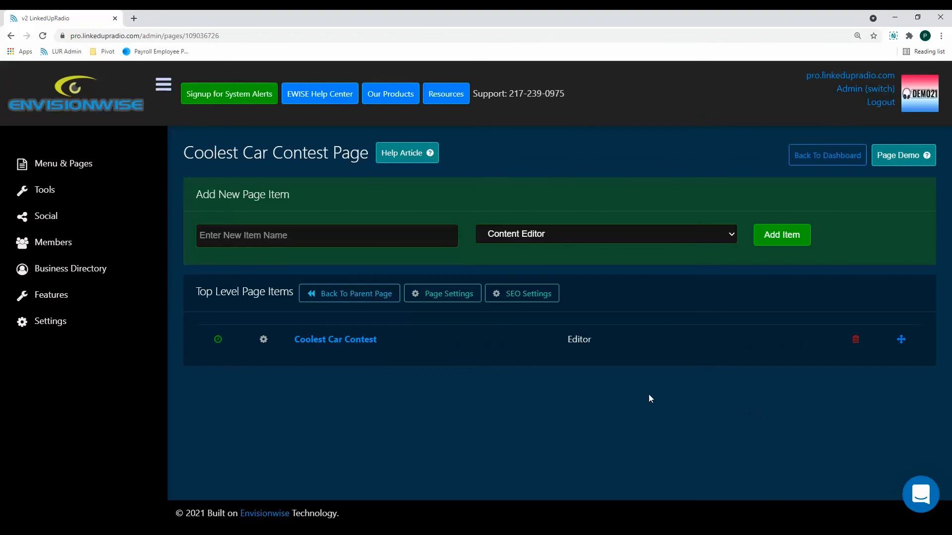
click(380, 239)
text(Coolest Car Contest)
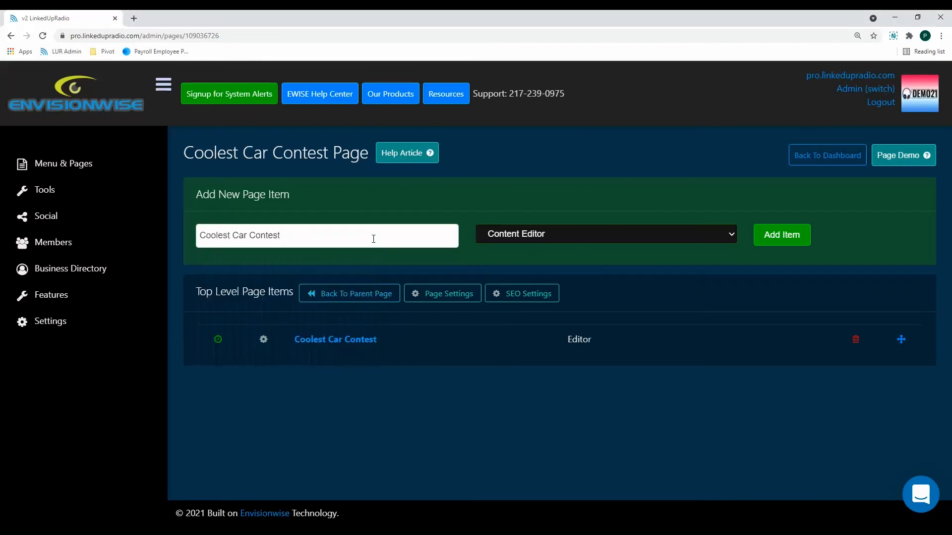
click(566, 232)
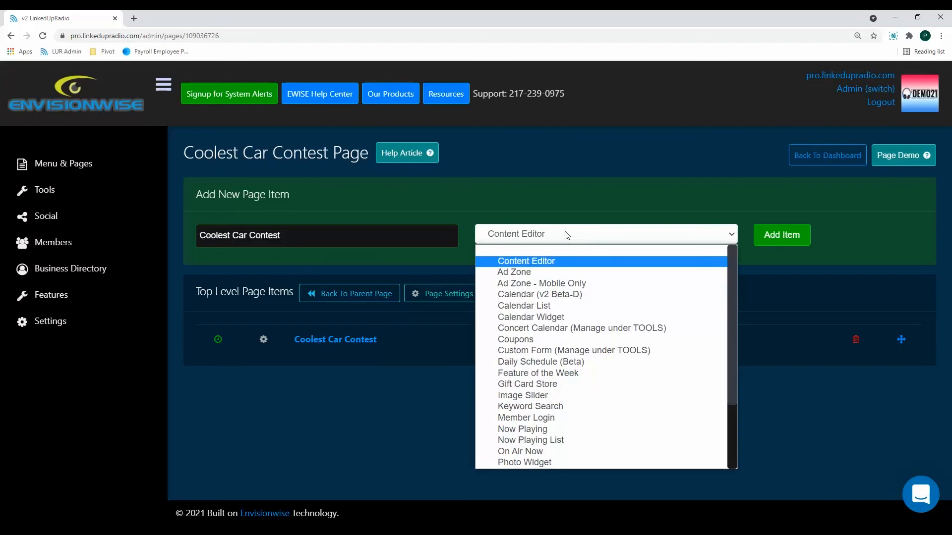
click(568, 351)
click(777, 240)
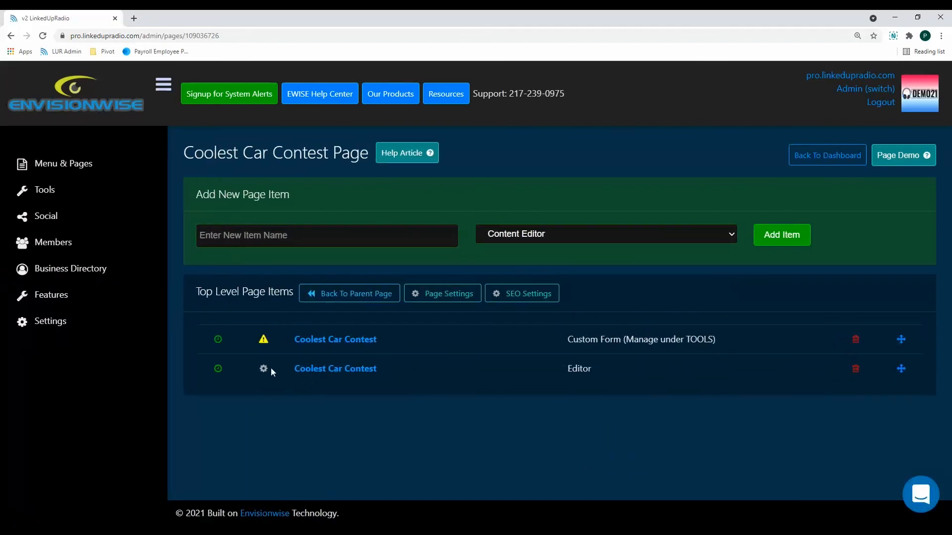
Link the Coolest Cars form to the new custom form item and save its settings.
click(263, 342)
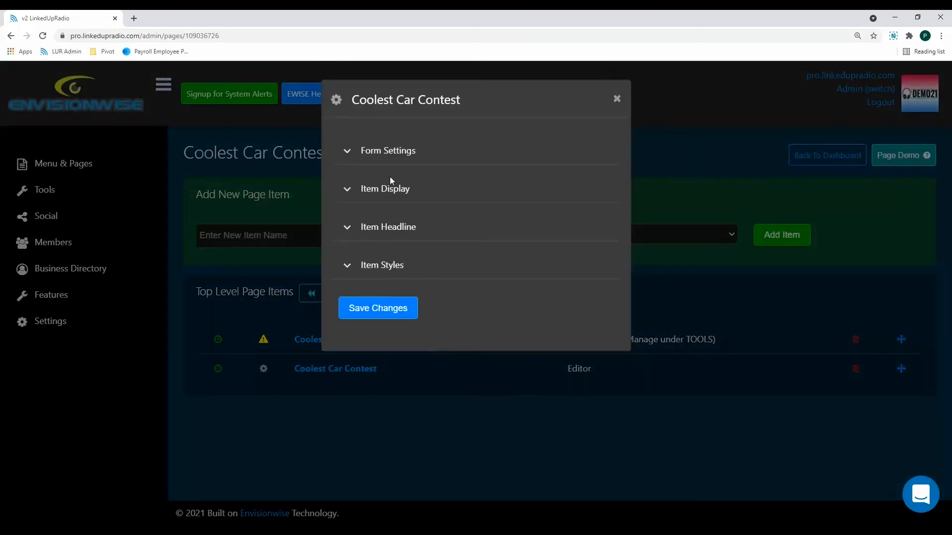
click(391, 152)
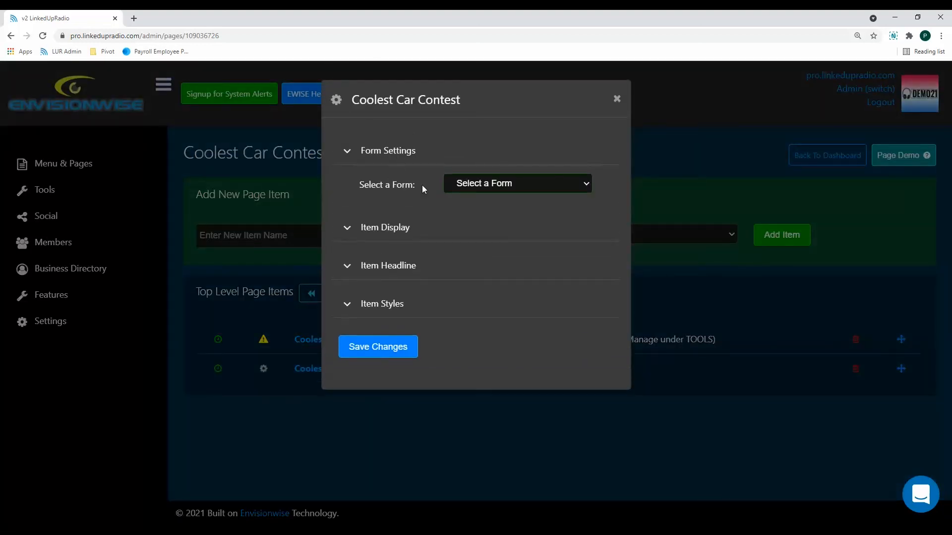
click(508, 184)
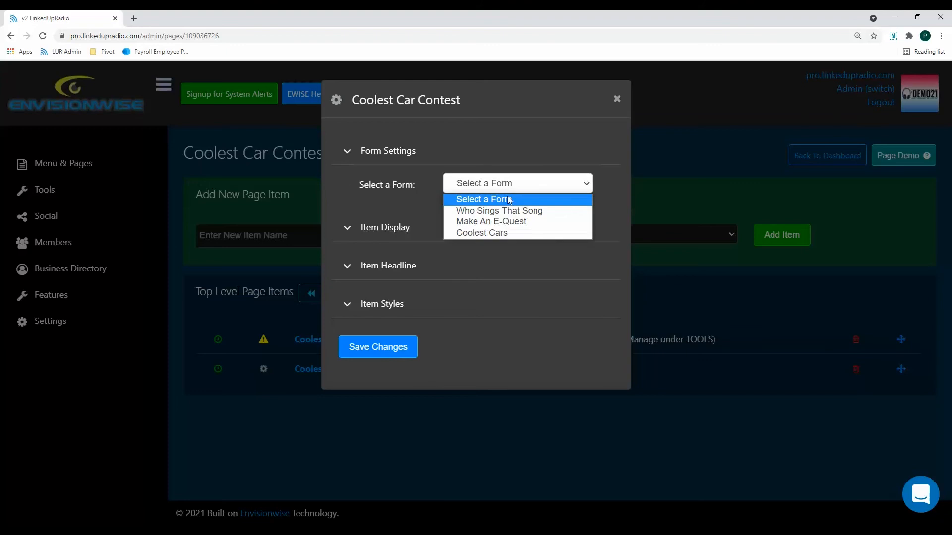
click(510, 233)
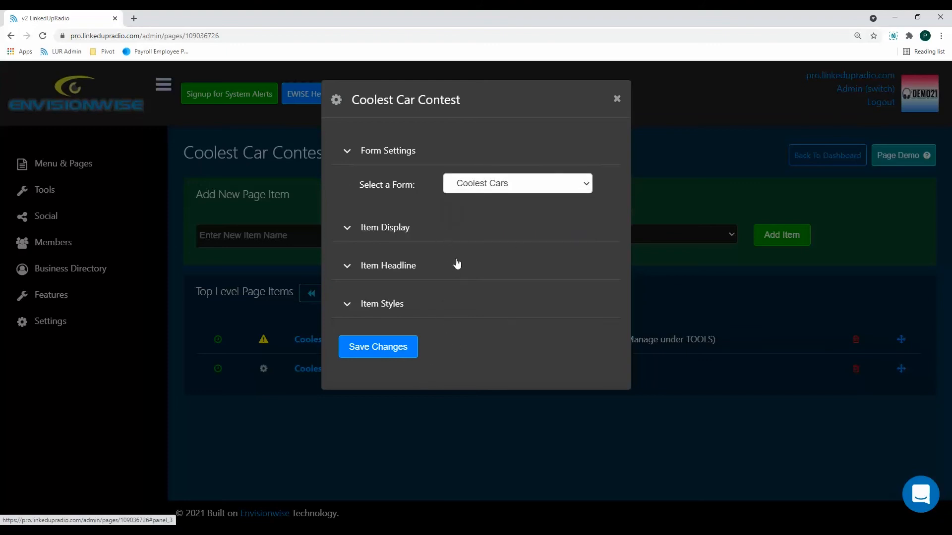
click(388, 349)
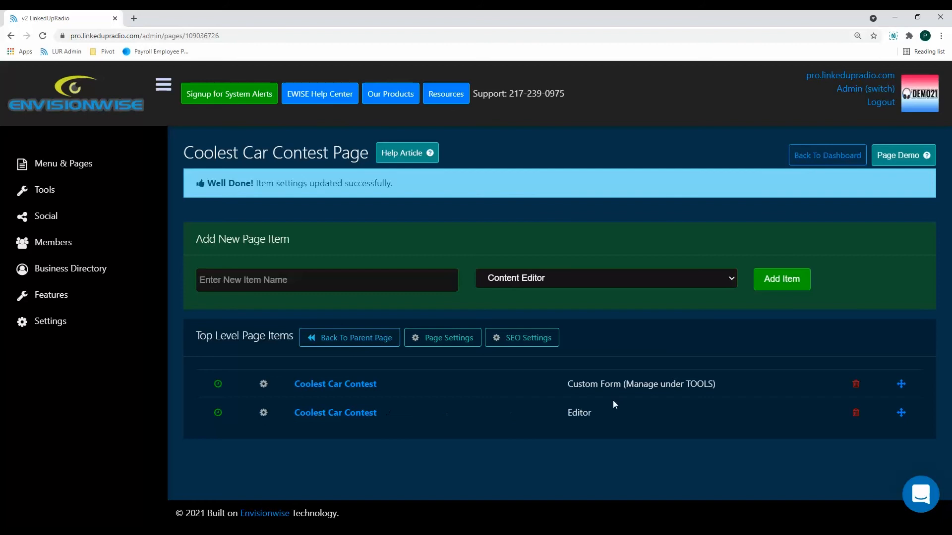
Delete the Editor item from the Coolest Car Contest page.
click(857, 415)
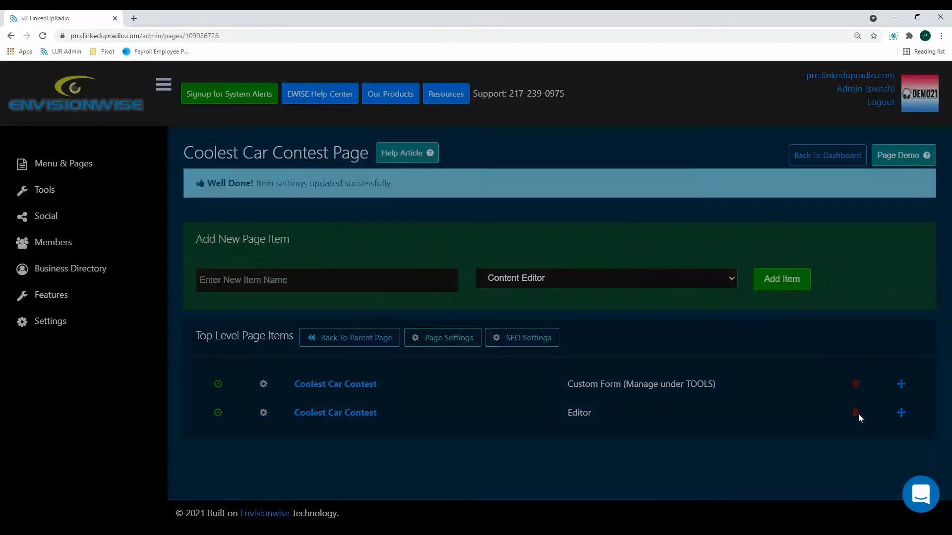
click(344, 177)
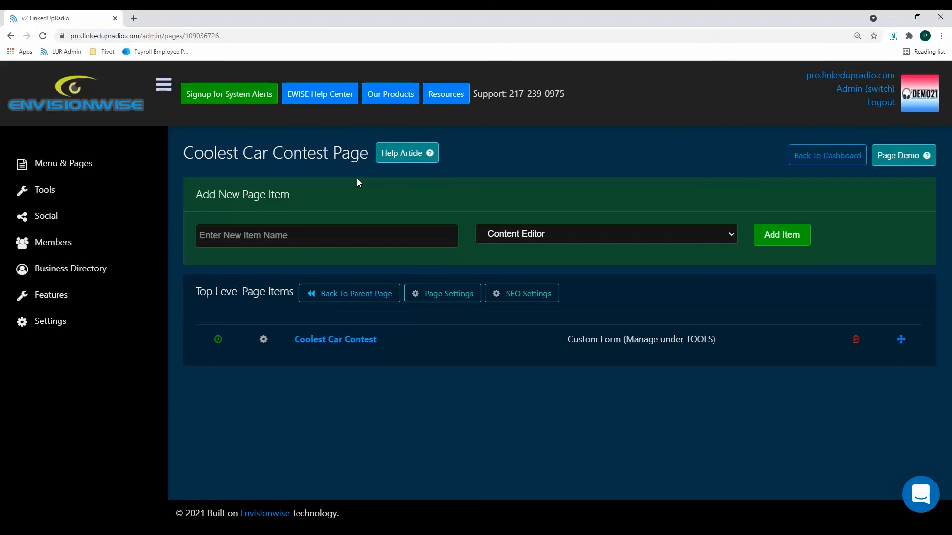
Open the Coolest Car Contest page on the live website and review the entry form from its introduction to the privacy notice.
click(810, 77)
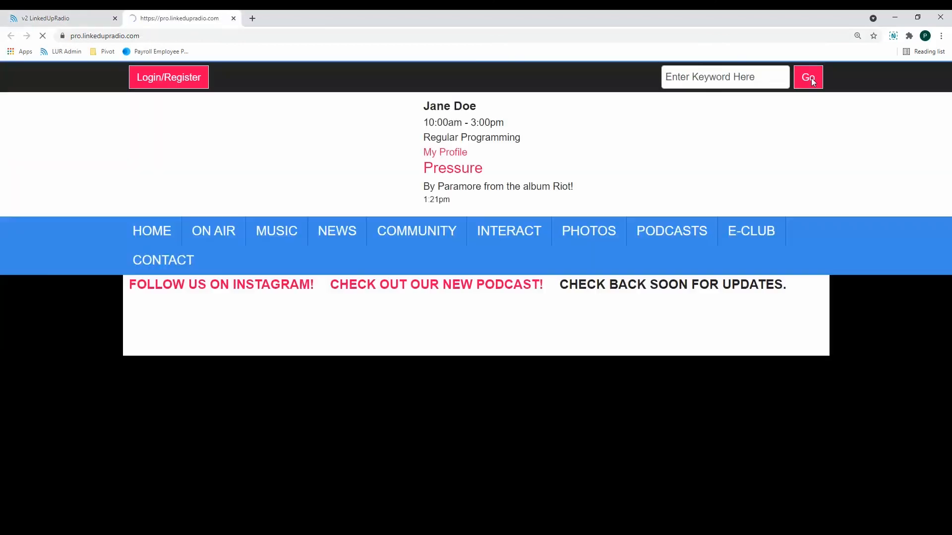
mouse_move(446, 223)
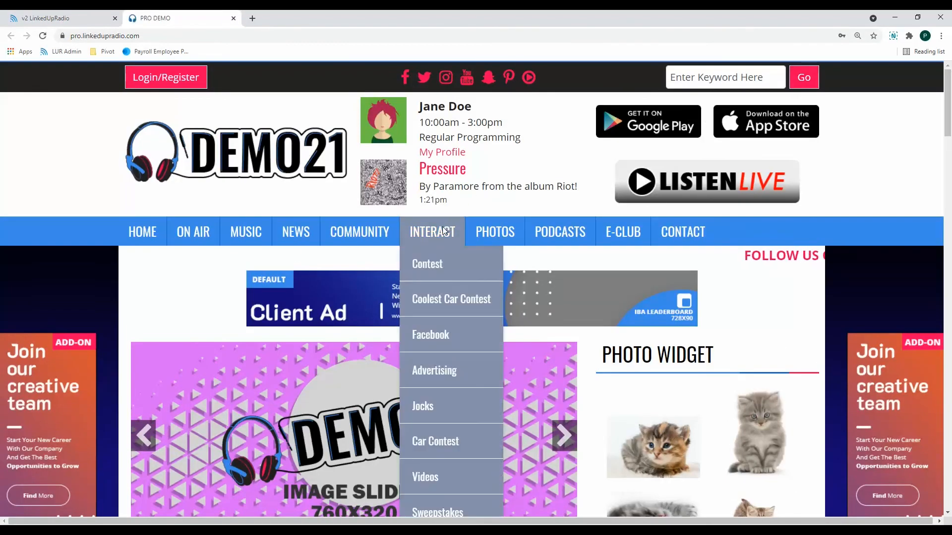
click(438, 301)
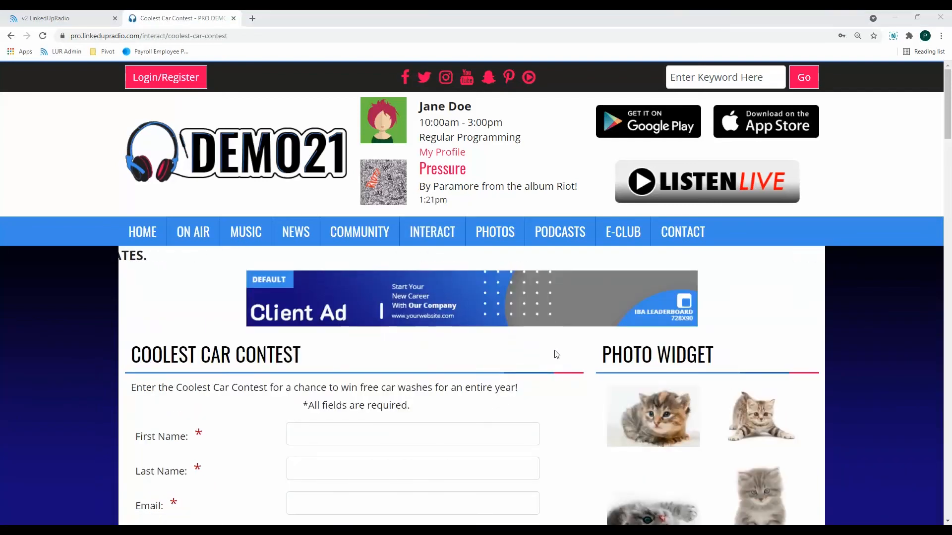
scroll(556, 354, down, 4)
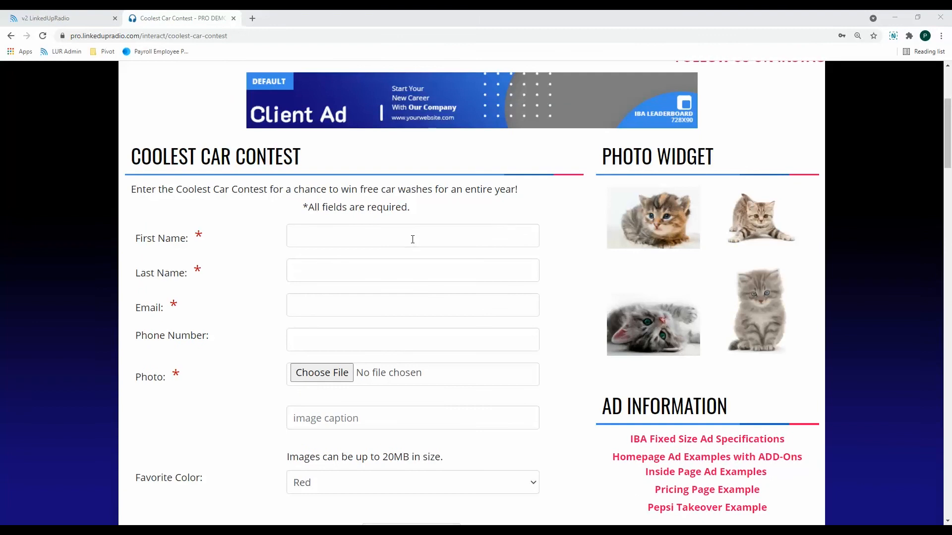
scroll(416, 297, down, 6)
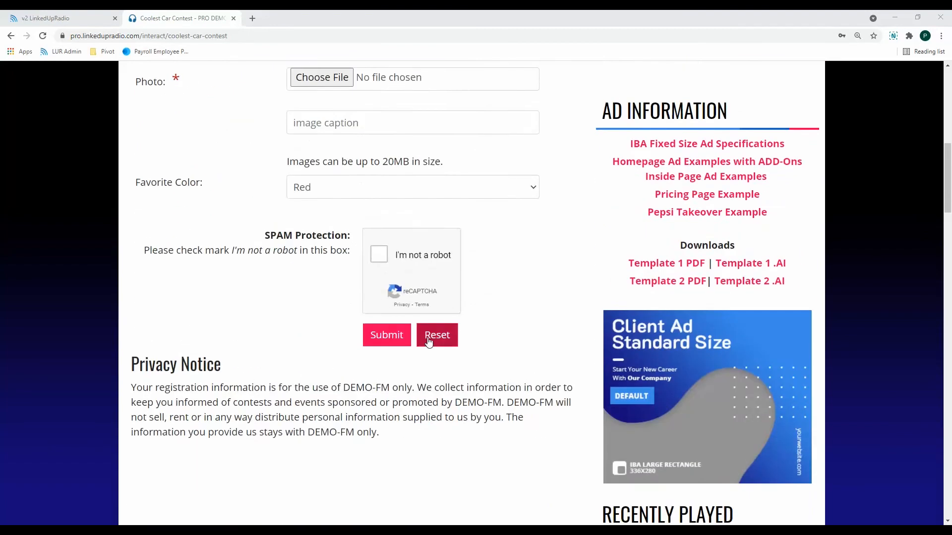
scroll(431, 332, up, 3)
scroll(431, 330, up, 3)
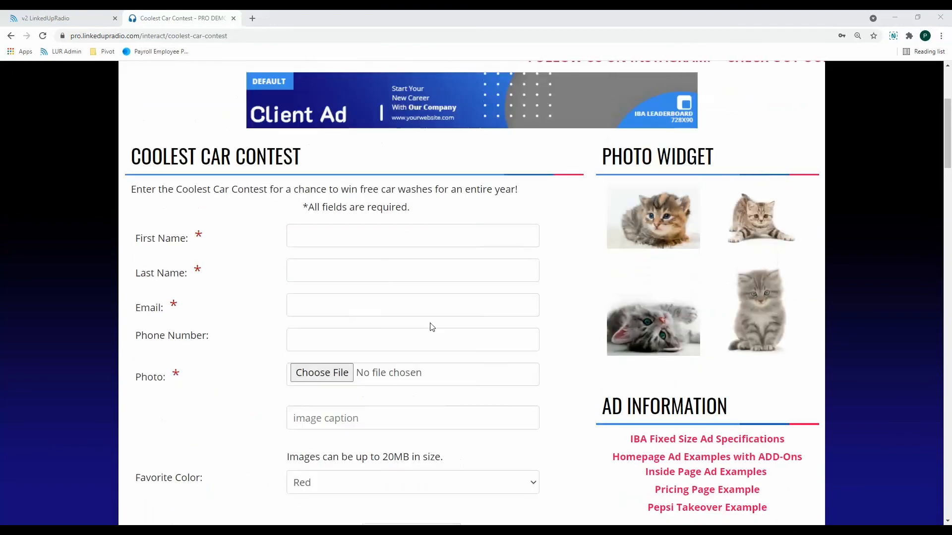
Fill in the entrant's first name, last name, email address and phone number on the Coolest Car Contest form.
click(421, 240)
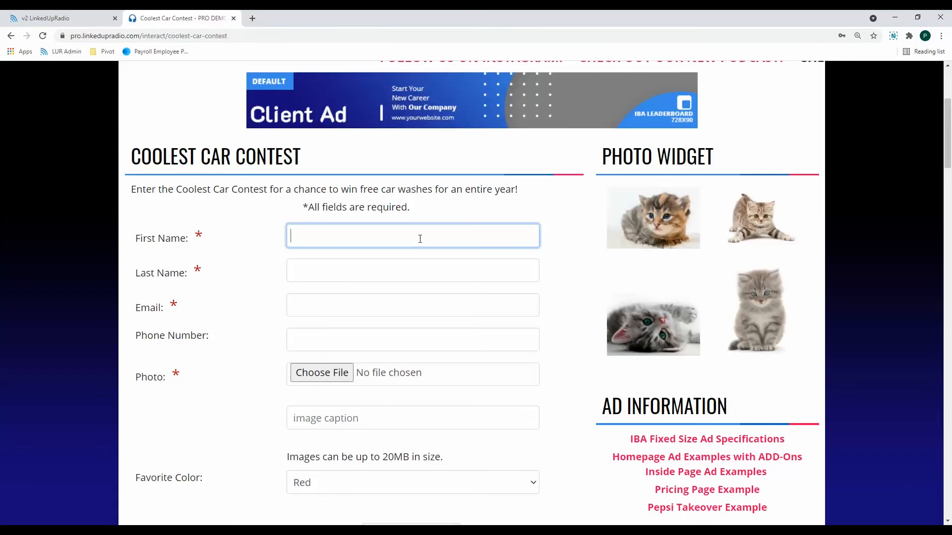
text(Payton)
click(362, 276)
text(Envisionwise)
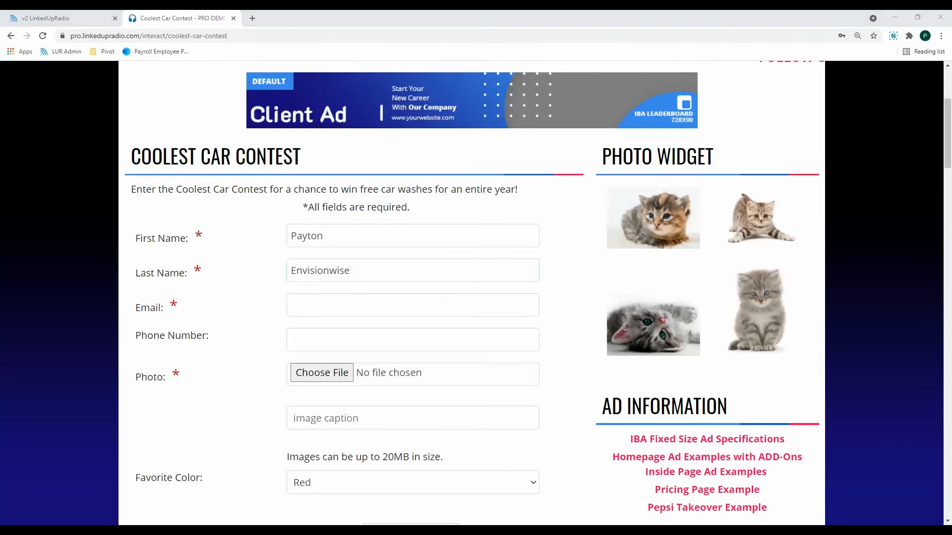
click(480, 310)
key(ctrl+v)
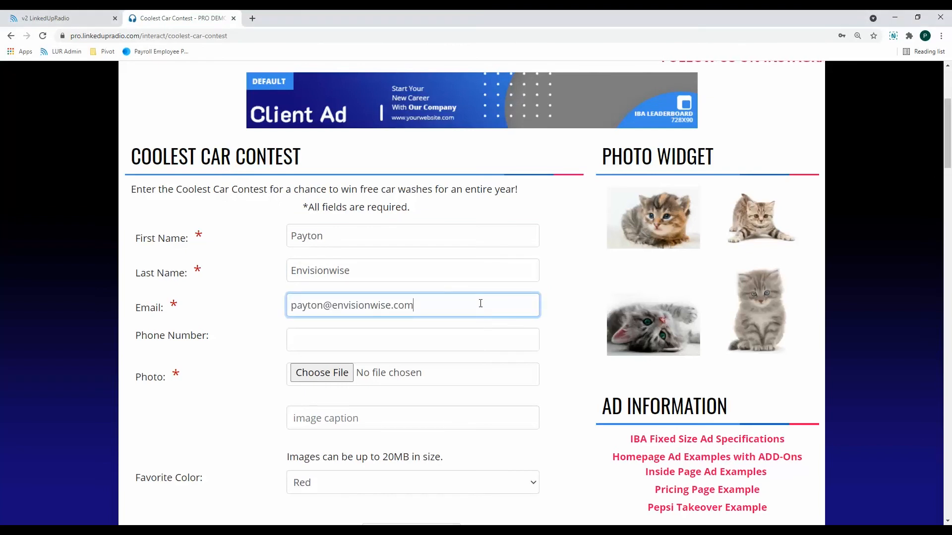
click(455, 342)
text(111-)
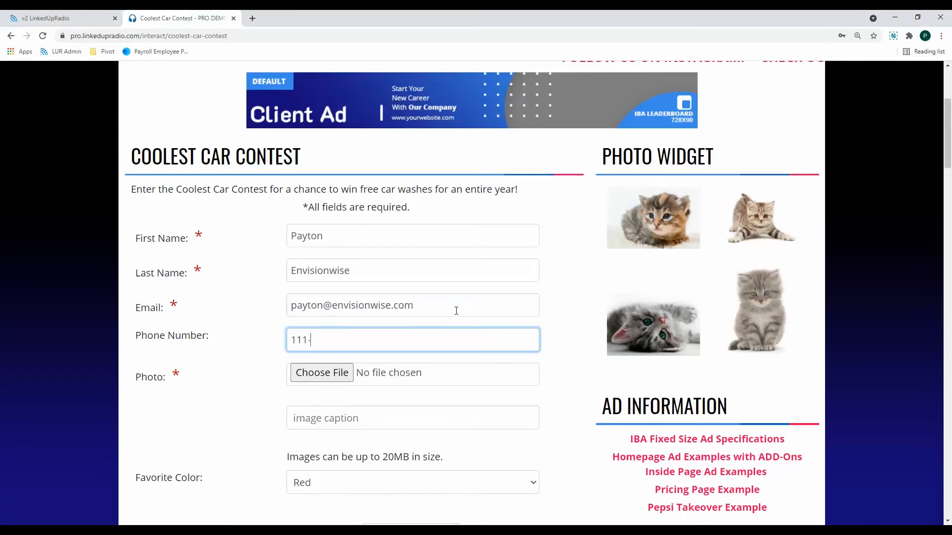
text(111-1111)
Attach the photo Depositphotos_1725563_xl-2015 from Downloads to the entry and caption it "My cool car!".
click(322, 377)
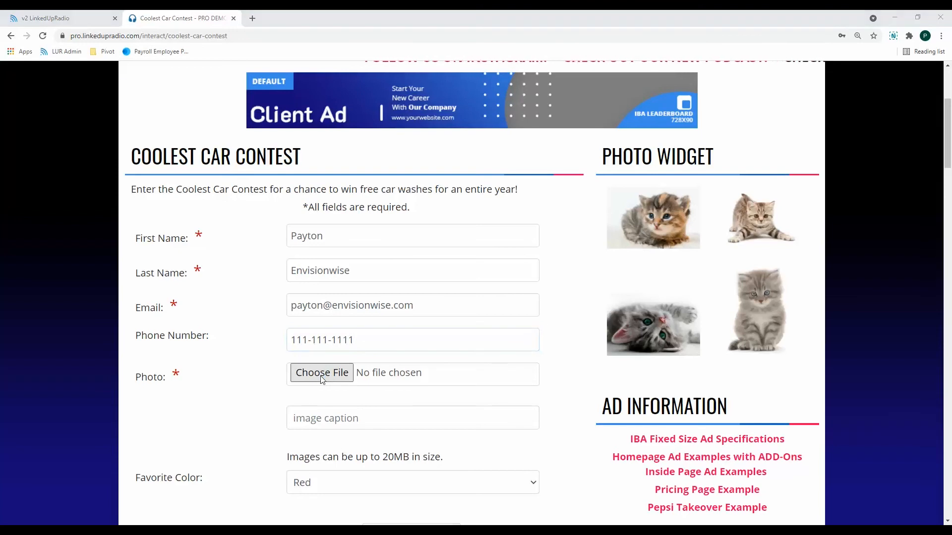
click(174, 117)
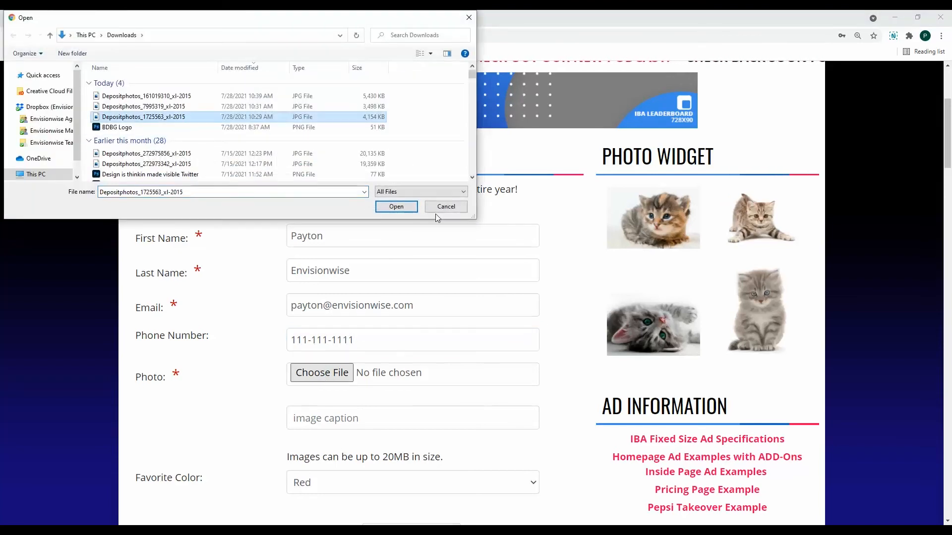
click(396, 207)
scroll(450, 406, down, 1)
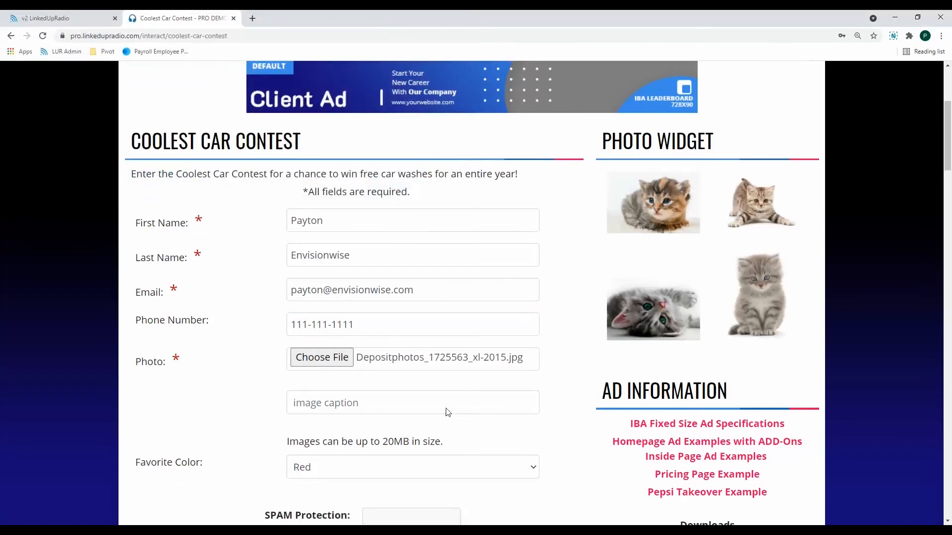
scroll(448, 413, down, 1)
click(431, 367)
text(My coo)
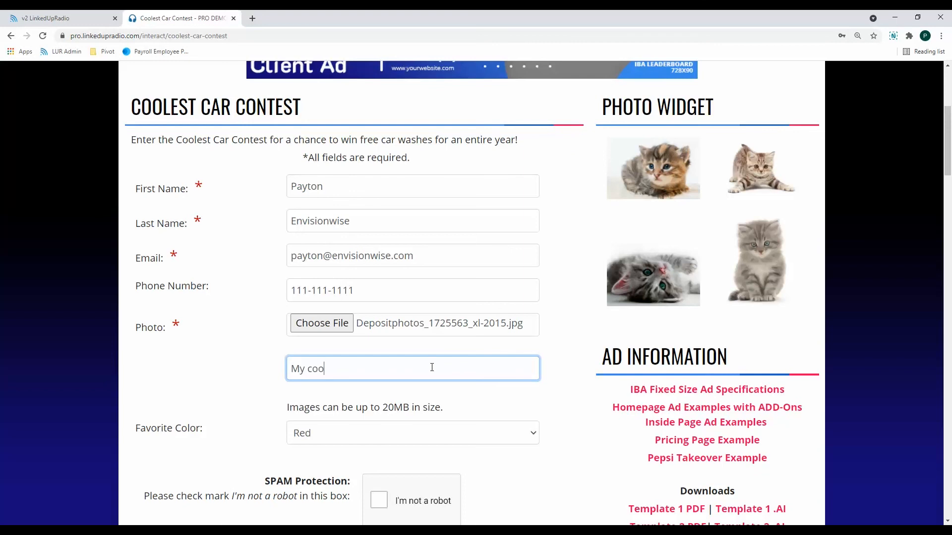
text(l car!)
Choose Blue as the favorite color, complete the spam protection check and submit the contest entry.
scroll(426, 402, down, 2)
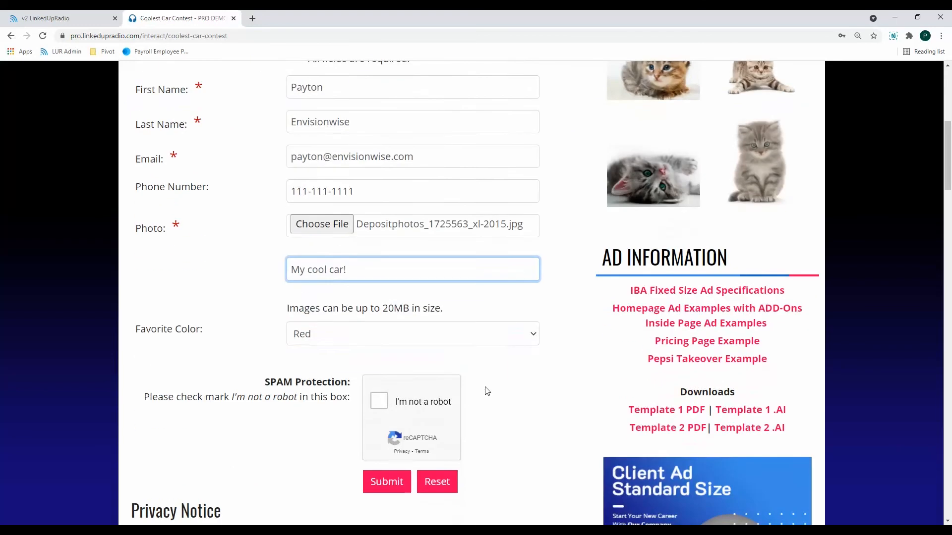
click(488, 338)
click(482, 367)
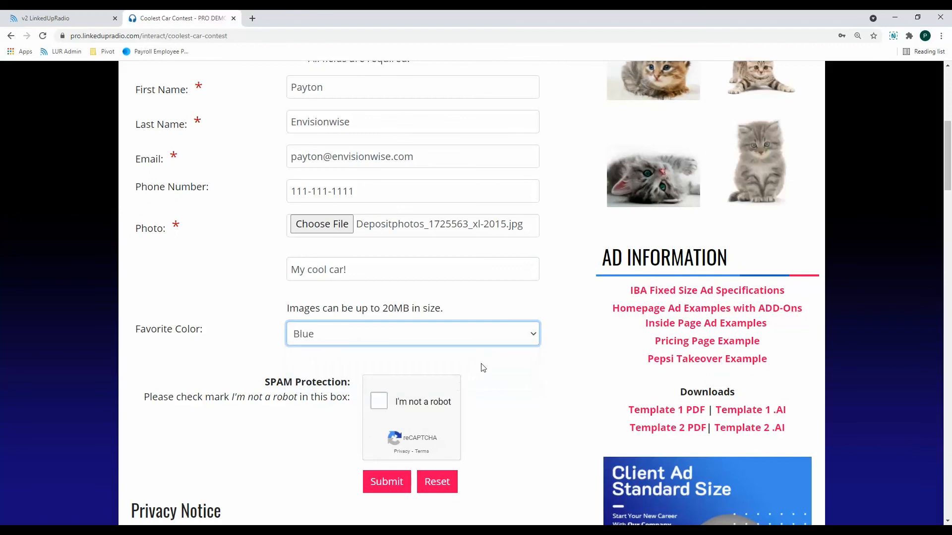
click(380, 402)
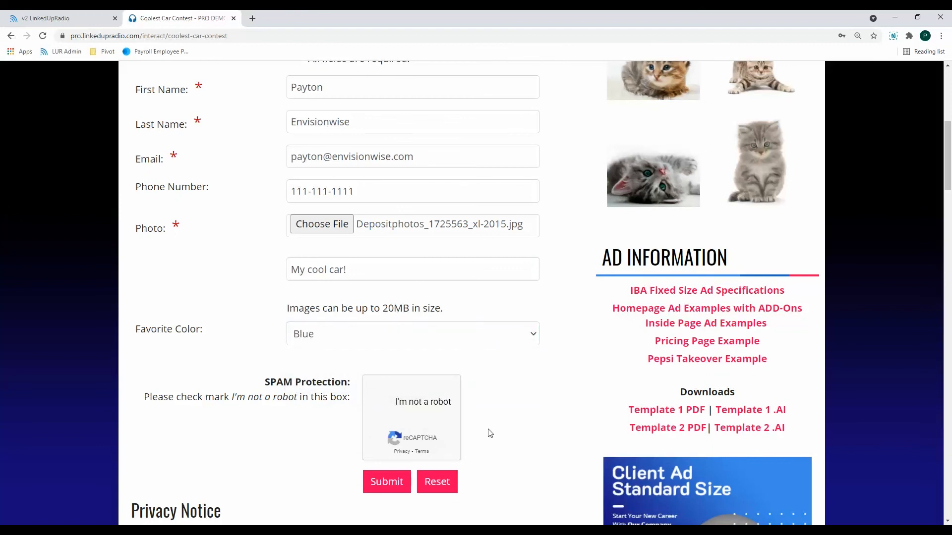
click(392, 486)
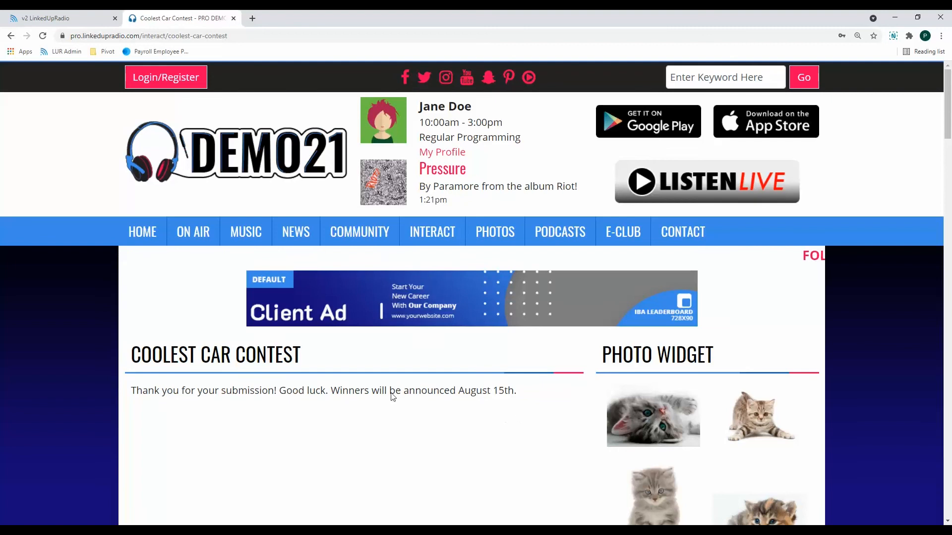
Return to the admin site and view the submitted entries of the Coolest Cars custom form.
click(76, 20)
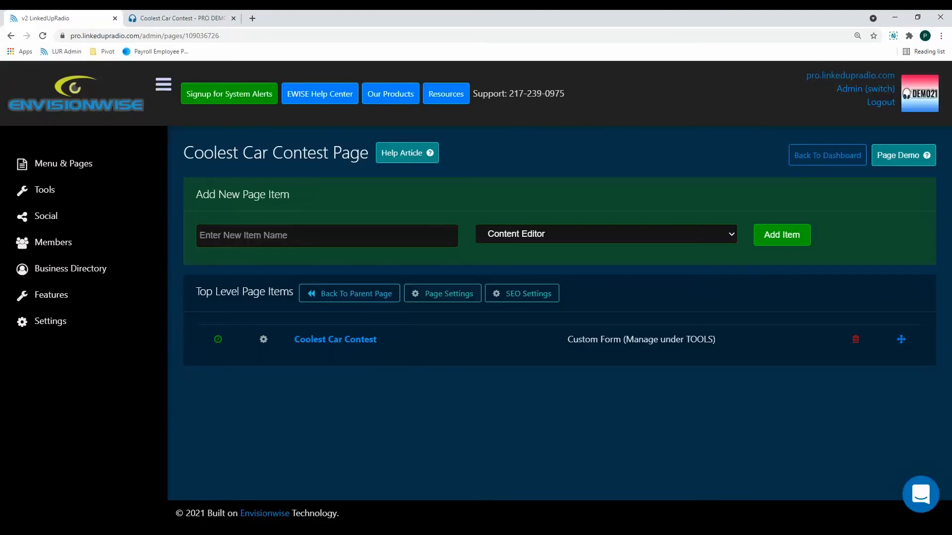
click(100, 194)
click(104, 479)
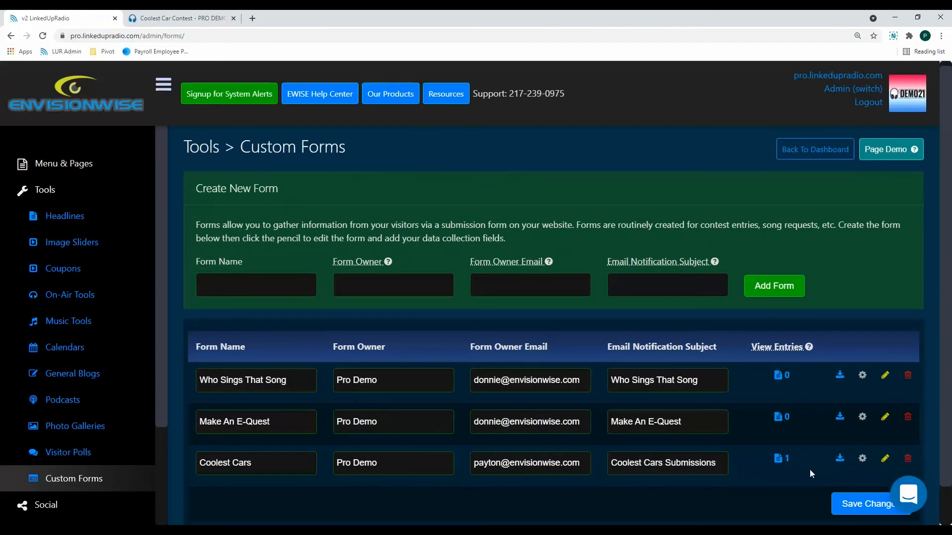
scroll(810, 469, down, 1)
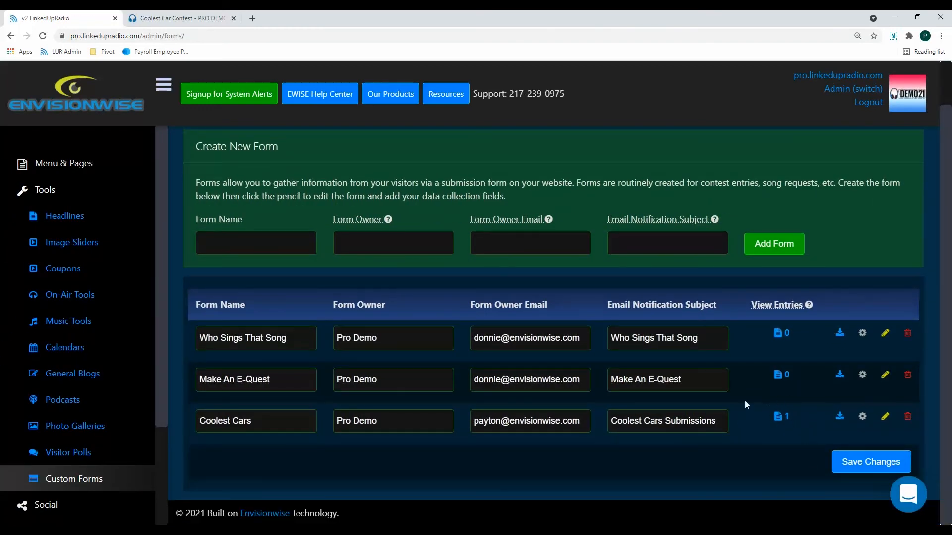
click(779, 420)
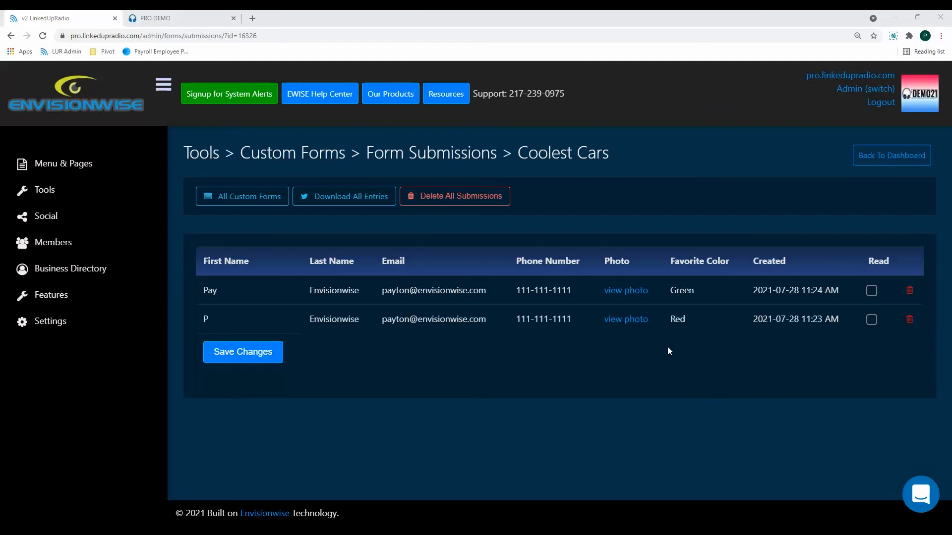
Open the live website's home page and look over its upper section.
click(843, 75)
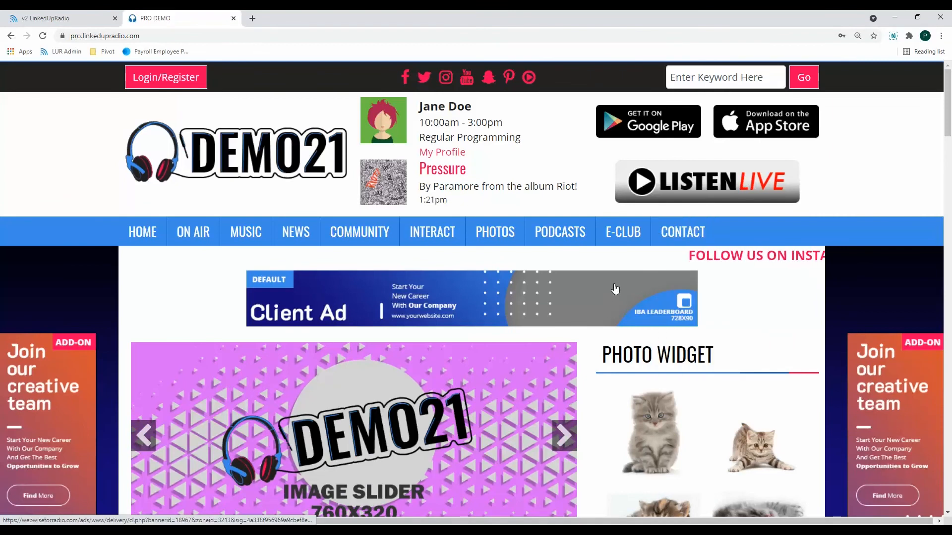
scroll(499, 434, down, 1)
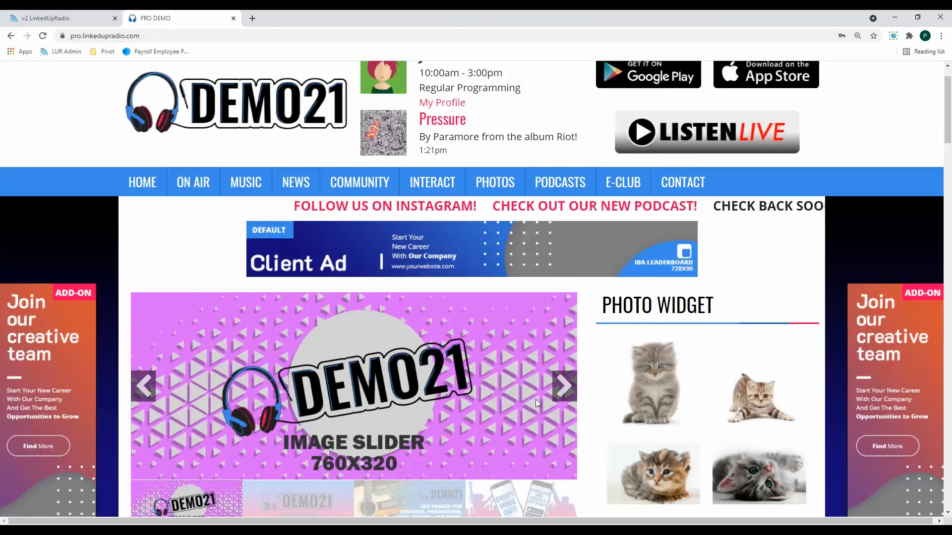
scroll(509, 384, up, 1)
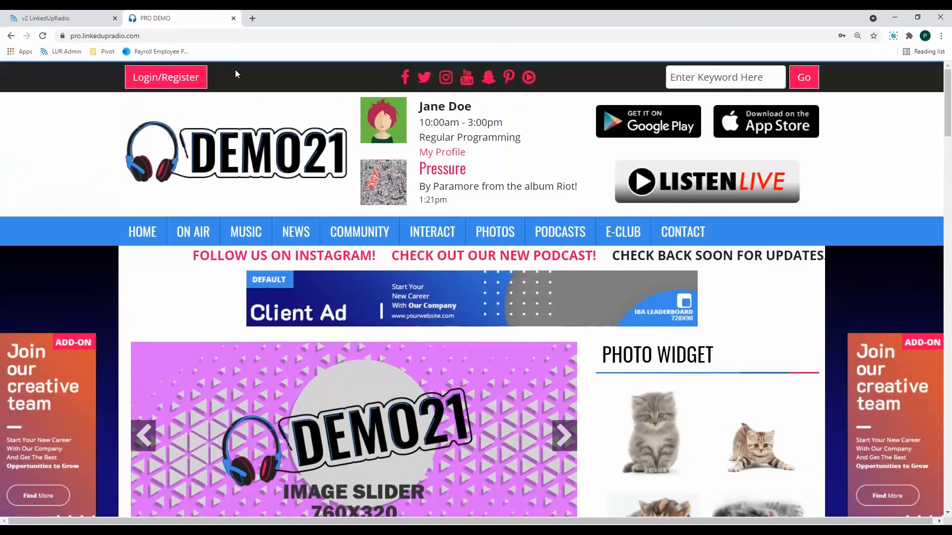
Go back to the admin site and open the photos of the Coolest Cars Photos gallery.
click(44, 19)
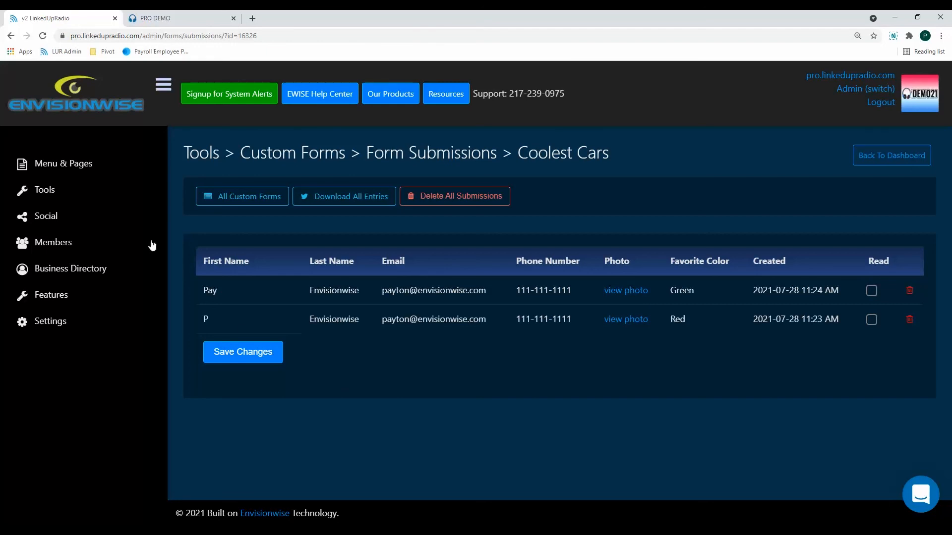
click(134, 199)
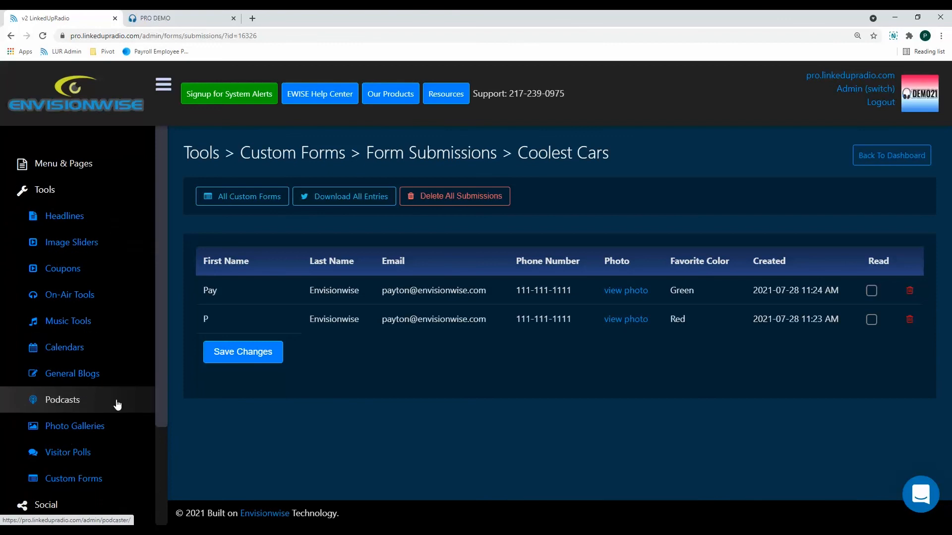
click(106, 427)
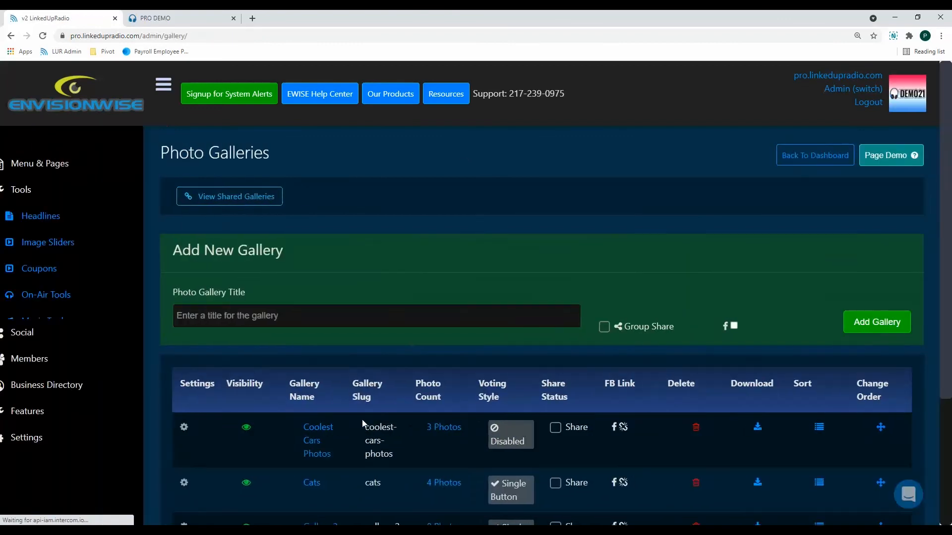
scroll(432, 337, down, 2)
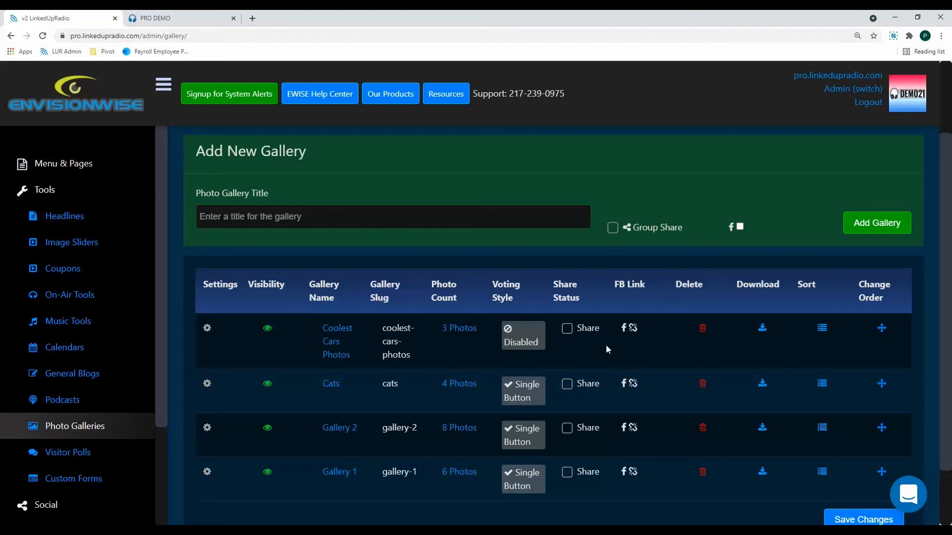
click(454, 336)
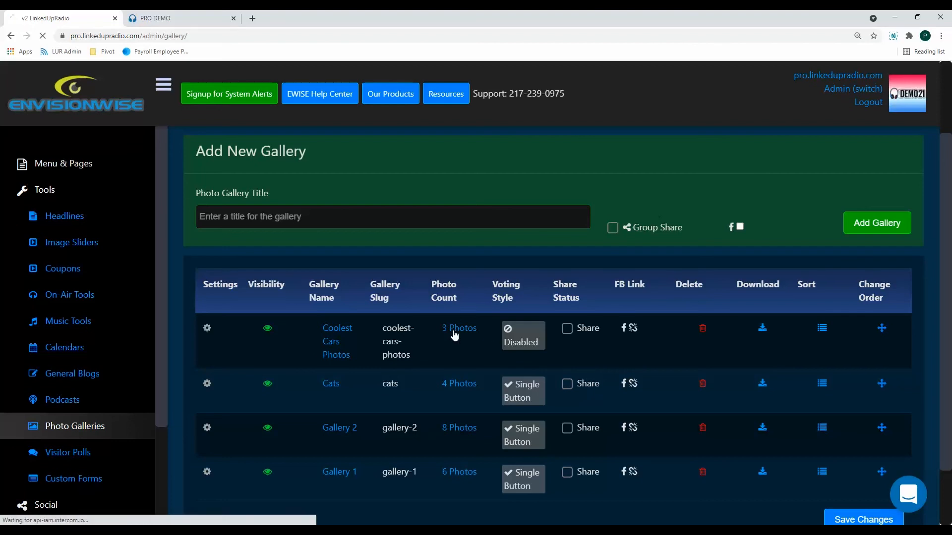
Set the visibility of all three submitted car photos to Visible and save the gallery changes.
scroll(706, 389, down, 2)
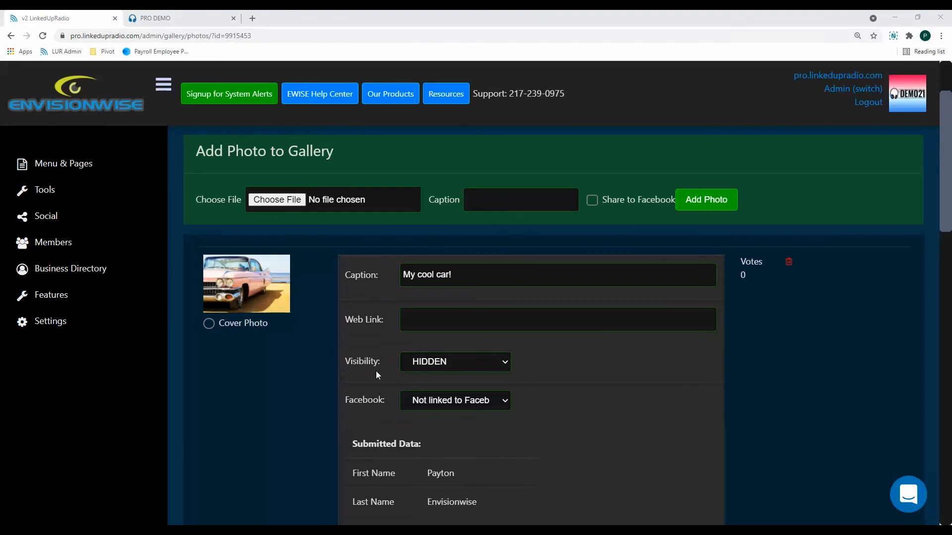
click(490, 364)
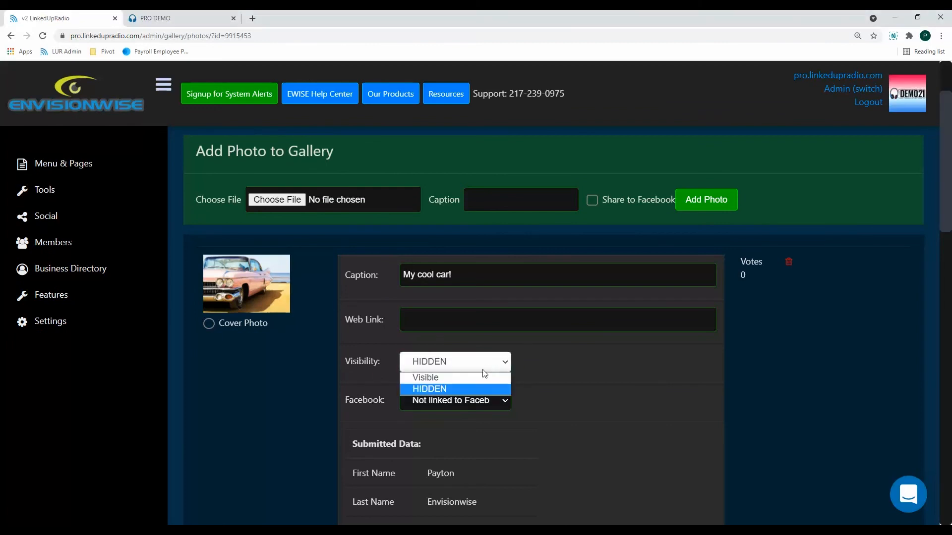
click(436, 374)
scroll(571, 366, down, 9)
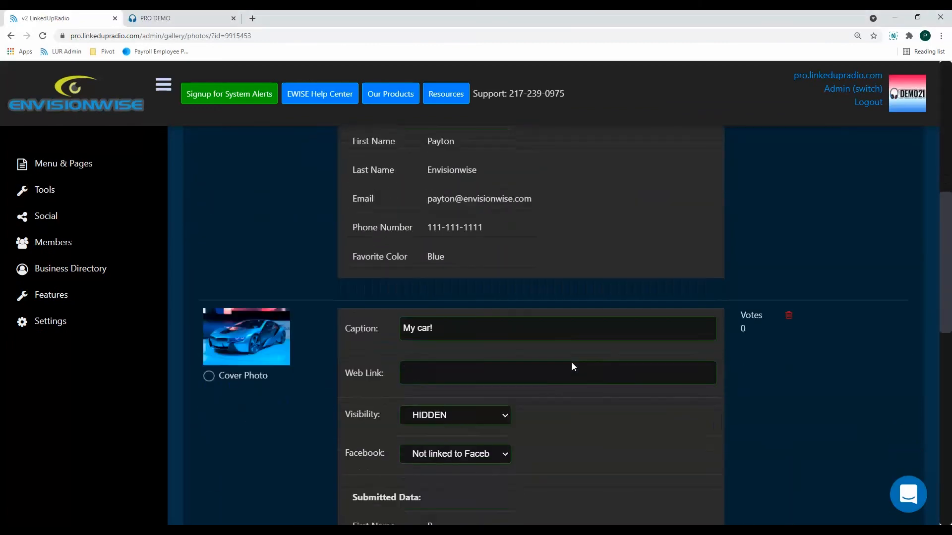
click(466, 308)
click(464, 317)
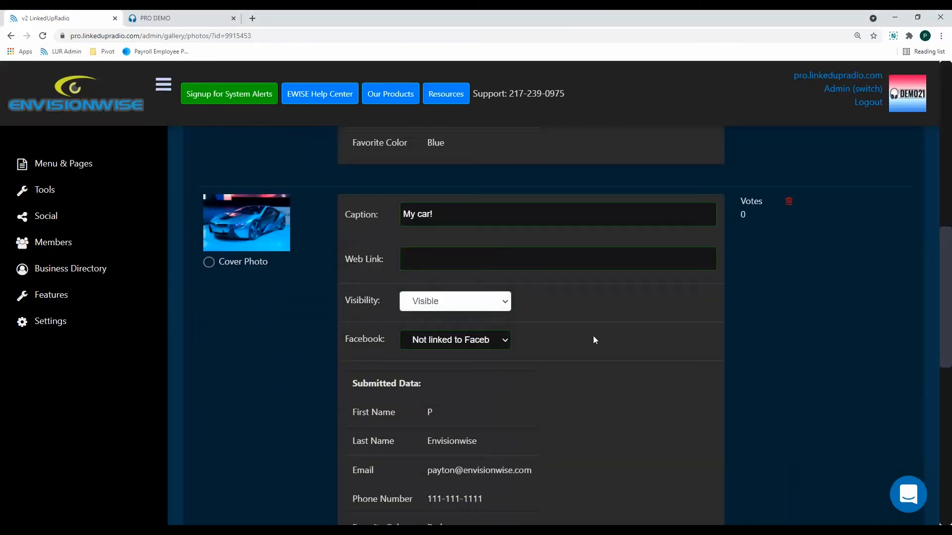
scroll(593, 335, down, 6)
click(482, 388)
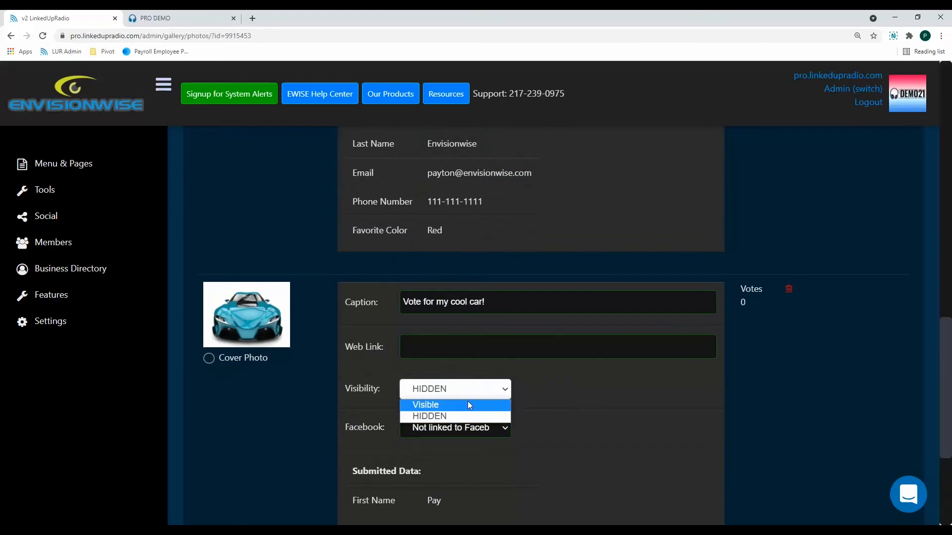
click(467, 402)
scroll(598, 399, down, 2)
scroll(598, 400, down, 2)
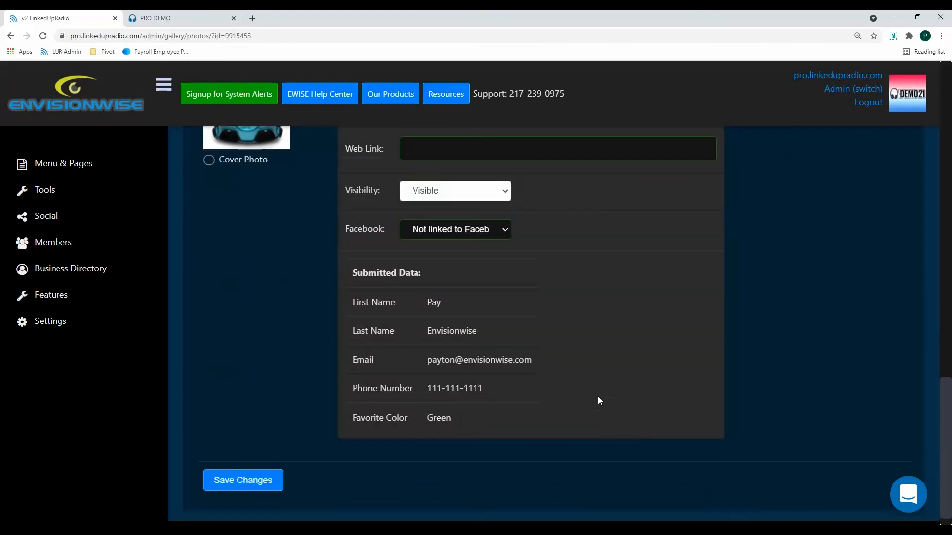
click(270, 480)
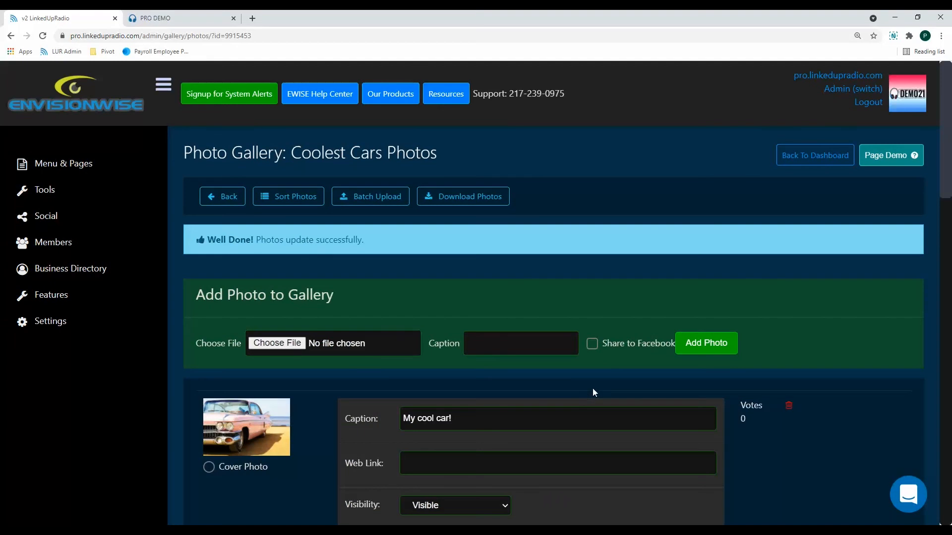
Open the settings of the Coolest Cars Photos gallery and keep its visibility on Gallery is Visible.
click(223, 197)
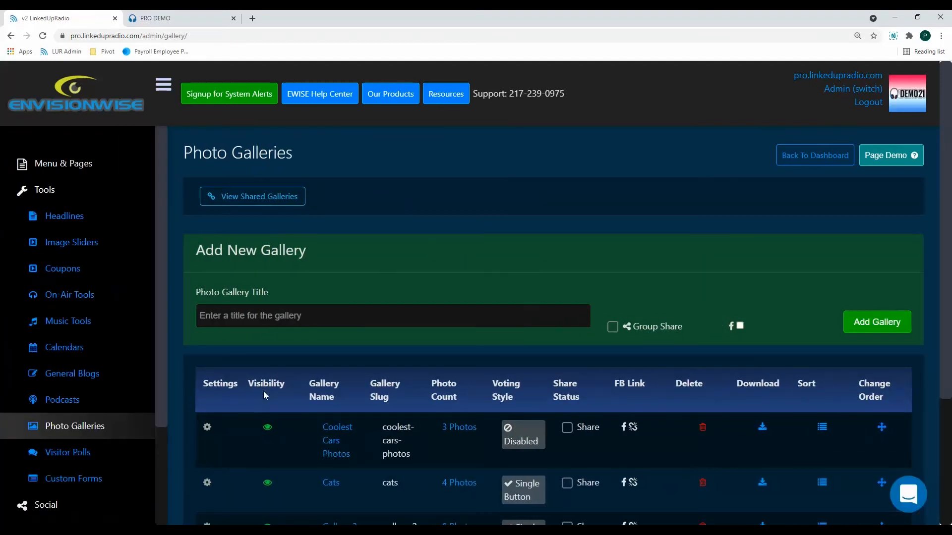
click(207, 427)
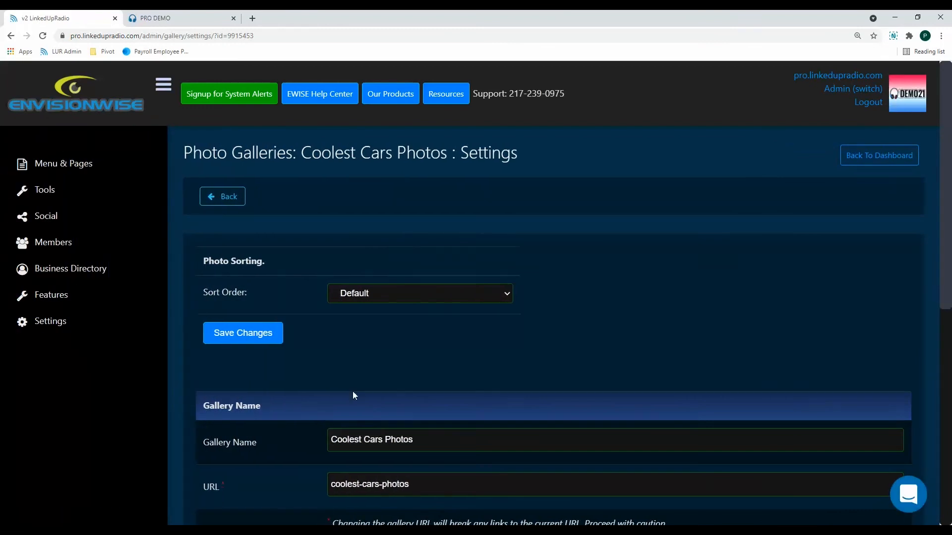
scroll(514, 359, down, 4)
scroll(515, 356, down, 2)
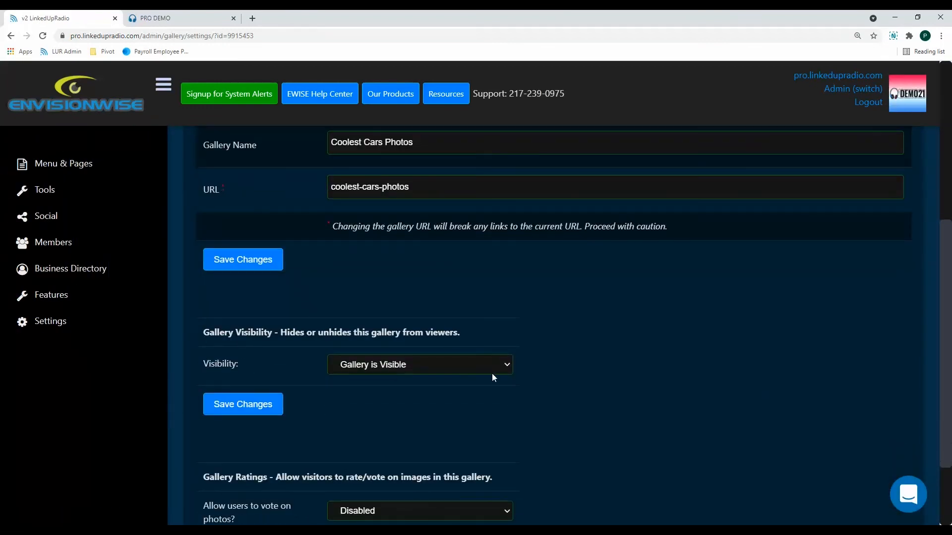
click(391, 366)
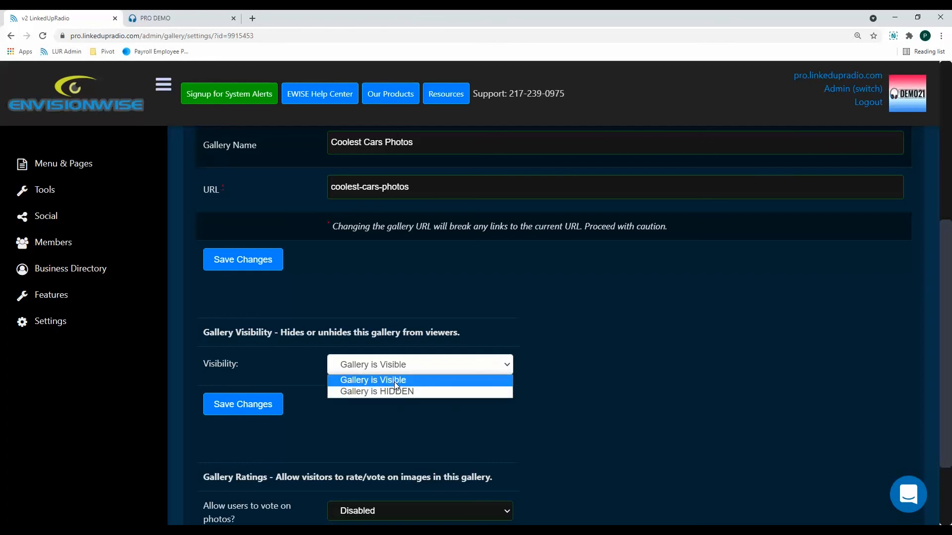
click(392, 379)
Set the option allowing users to vote on the gallery's photos to Enabled and save the ratings settings.
scroll(492, 320, down, 2)
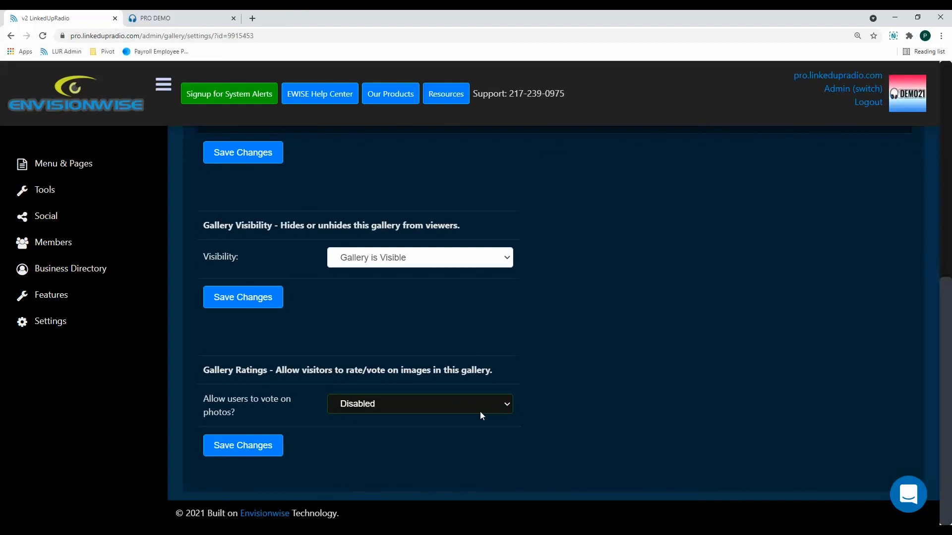
click(396, 407)
click(392, 431)
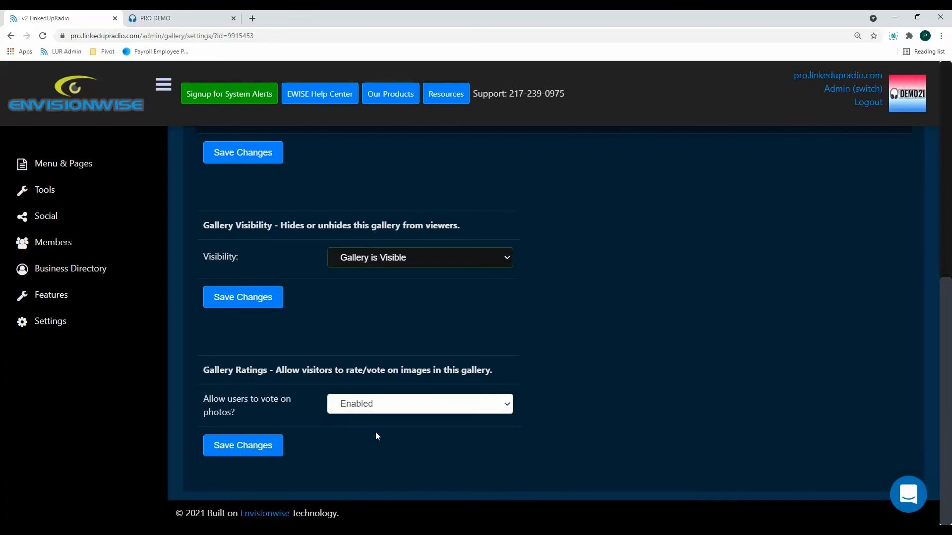
click(255, 446)
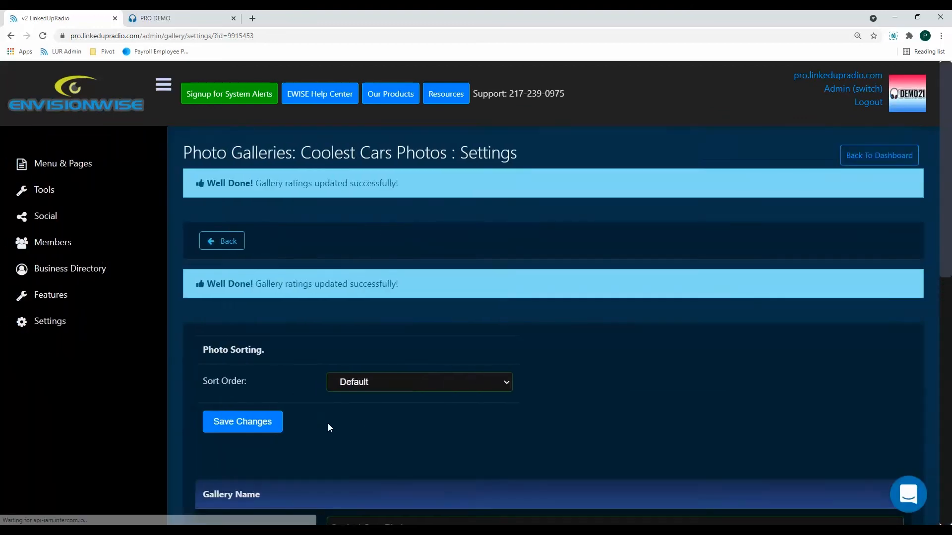
Set the gallery's rating style to Single Vote Button and save the ratings settings.
scroll(355, 406, down, 10)
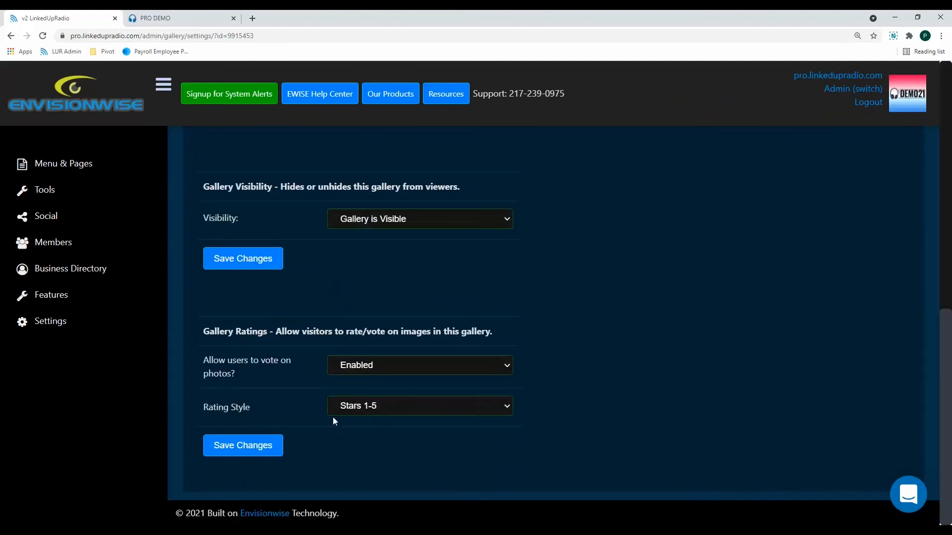
click(375, 407)
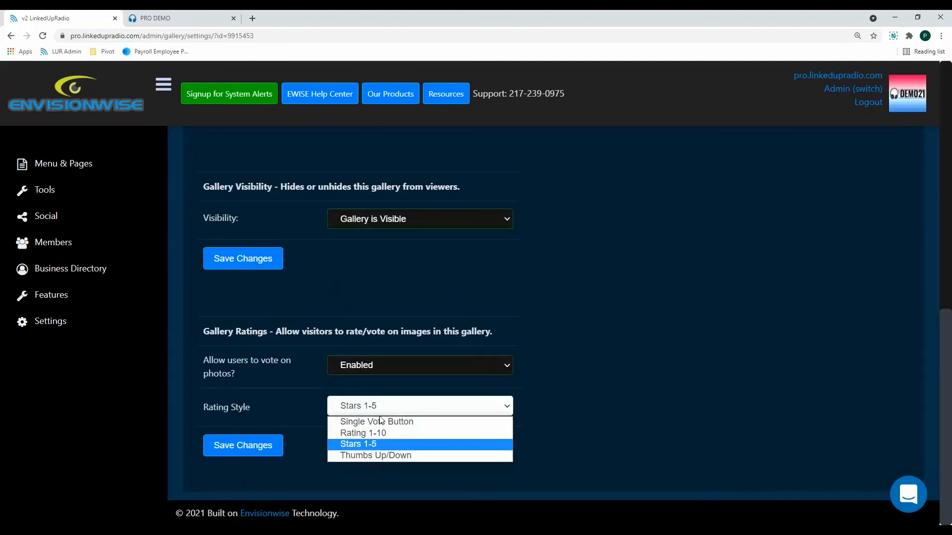
click(450, 422)
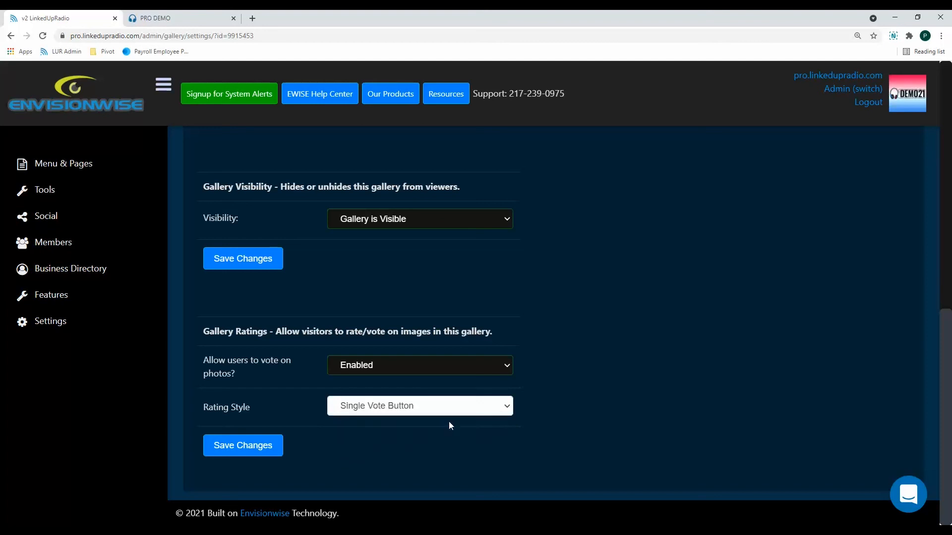
click(268, 451)
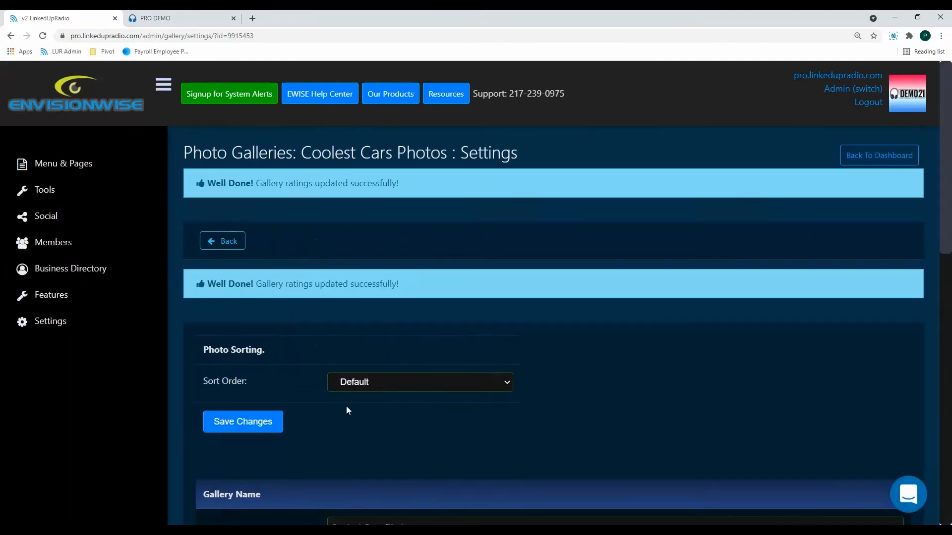
Set the vote count visibility to Hidden so the public cannot see the totals, and save the ratings settings.
scroll(347, 407, down, 13)
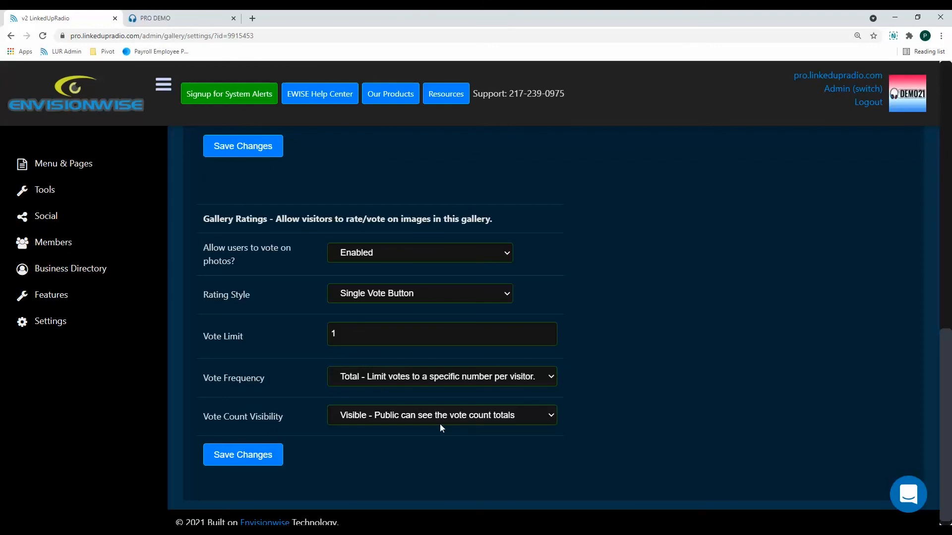
click(411, 416)
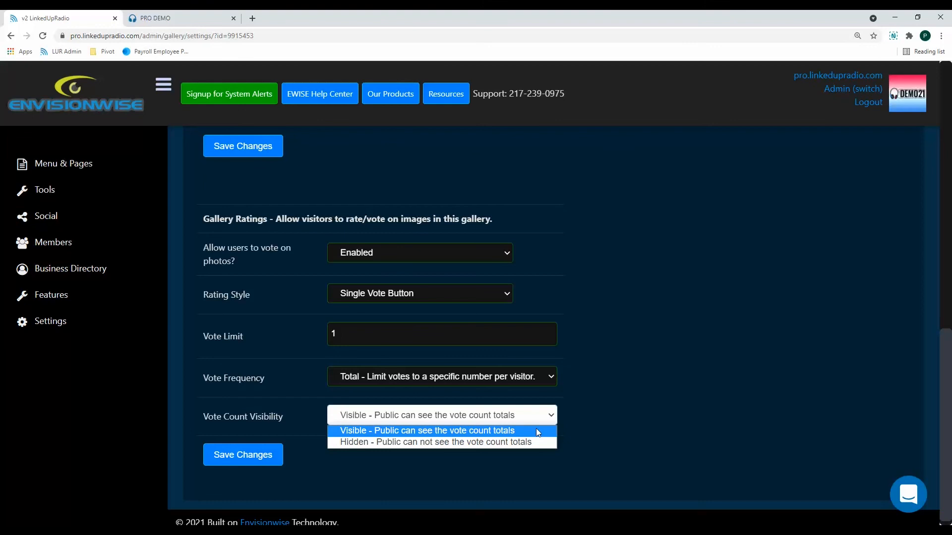
click(537, 442)
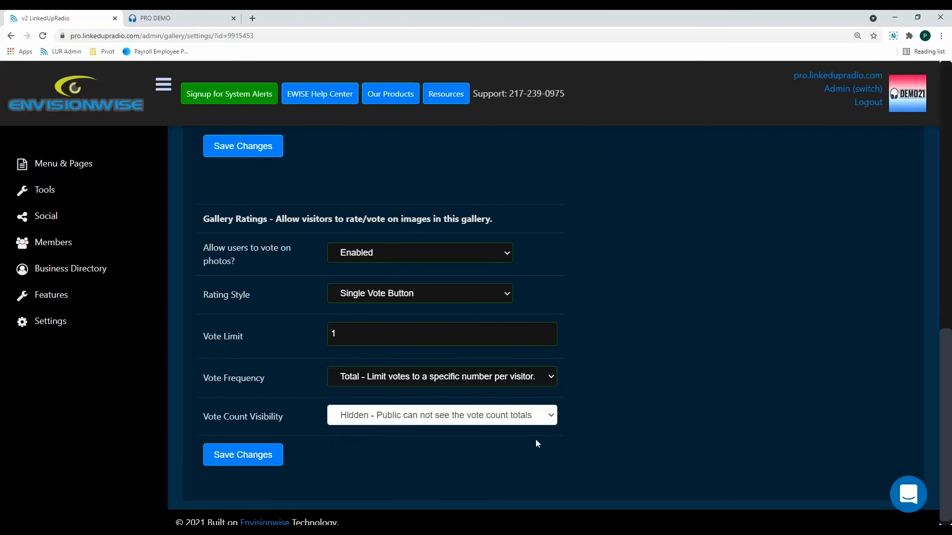
click(576, 401)
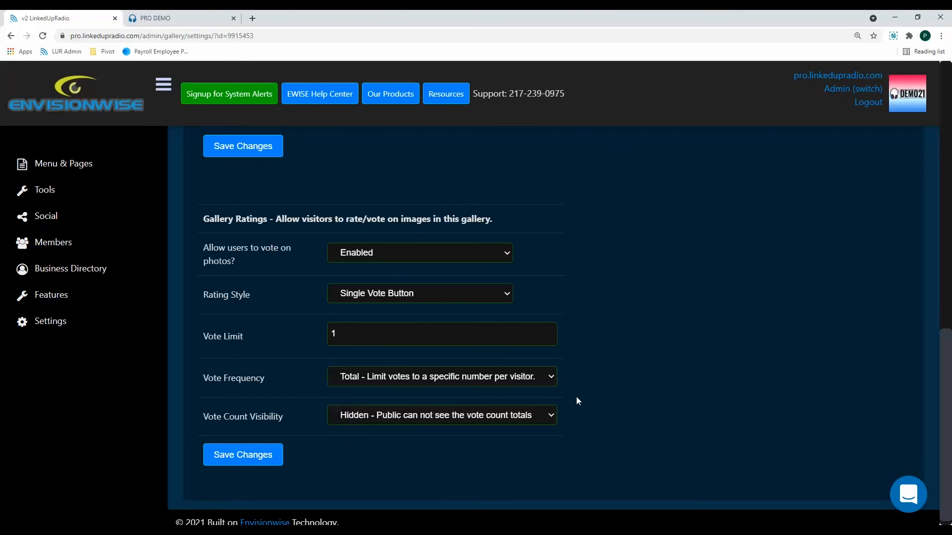
click(269, 459)
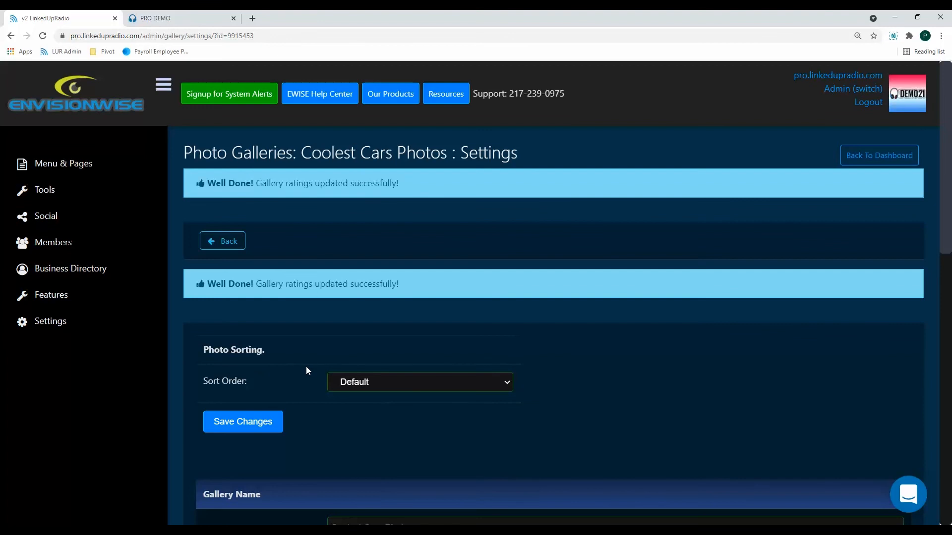
Switch to the live website and view the Coolest Cars Photos gallery from its photo galleries page.
click(168, 18)
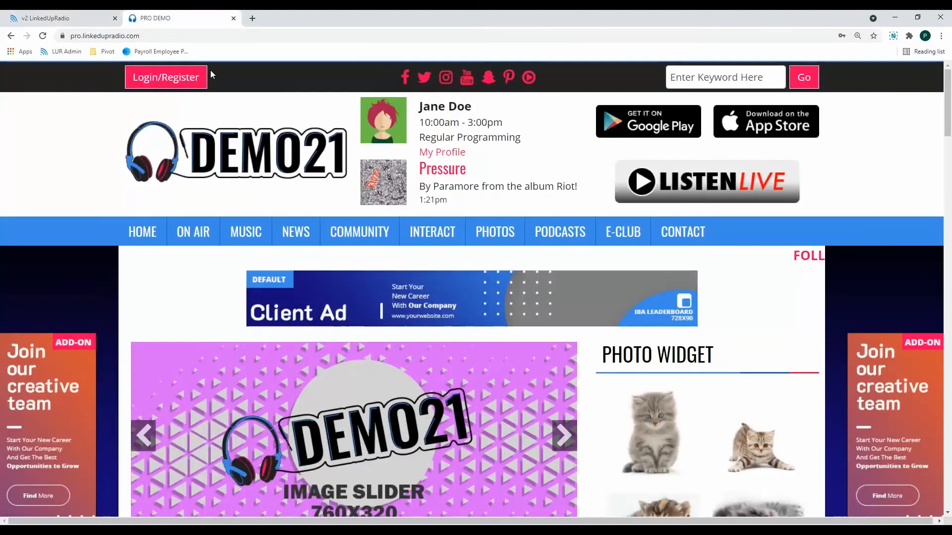
mouse_move(495, 232)
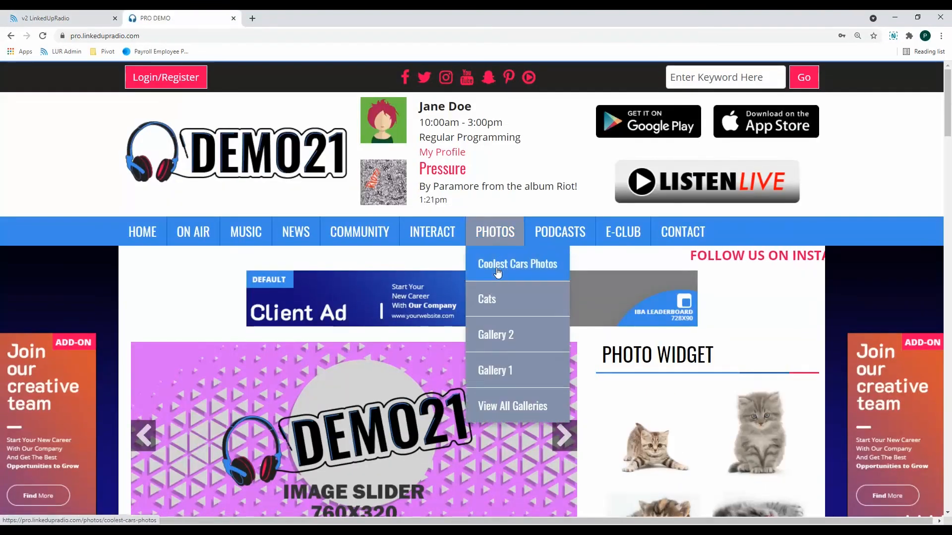
click(488, 236)
scroll(298, 362, down, 2)
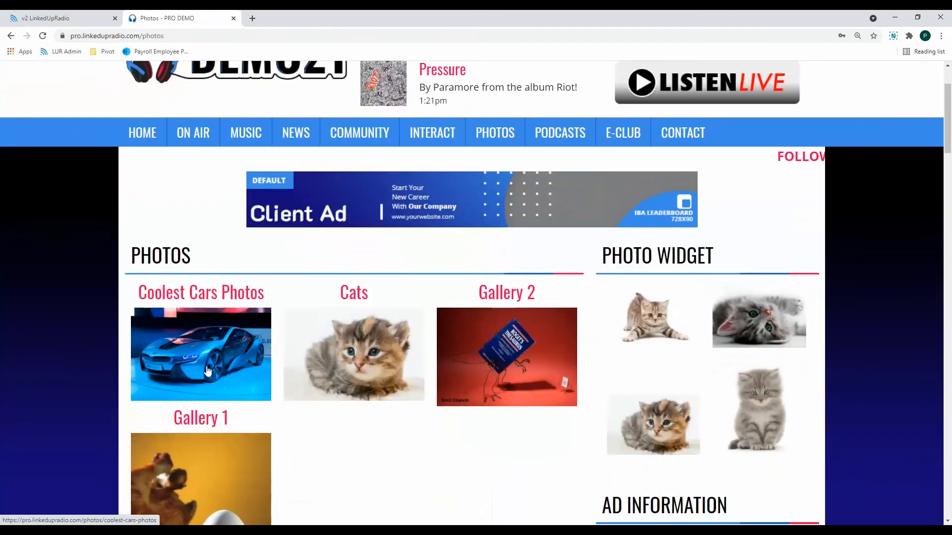
click(230, 320)
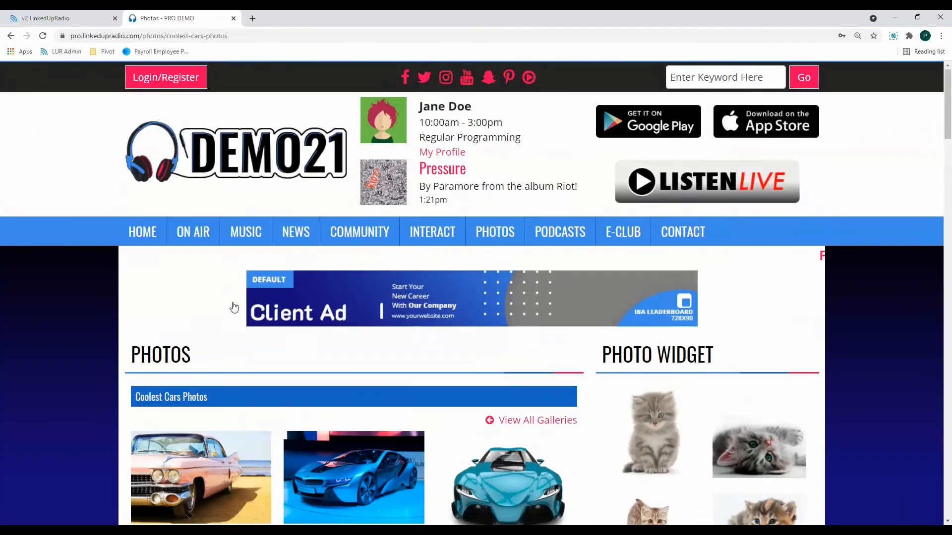
scroll(387, 356, down, 3)
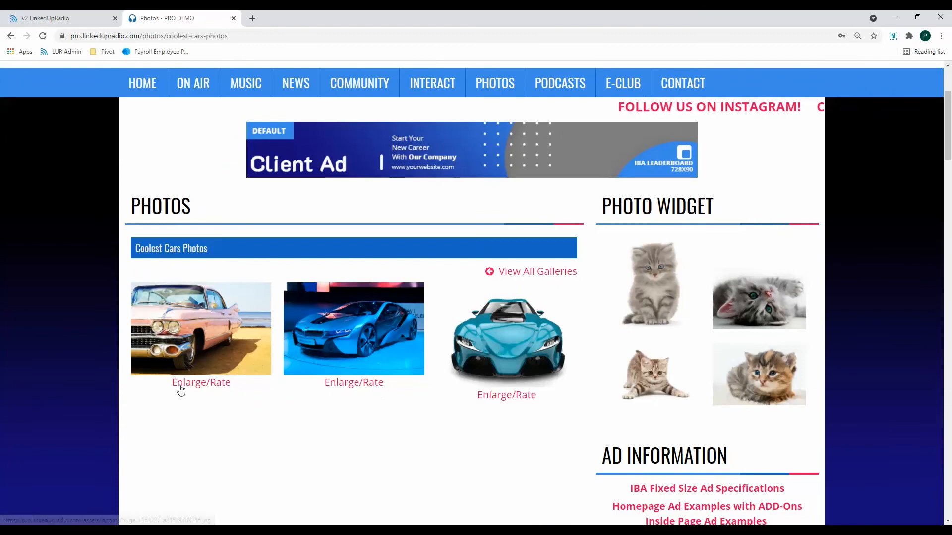
Open the enlarged pink car photo in the gallery and cast a vote for it.
click(224, 390)
scroll(308, 394, down, 5)
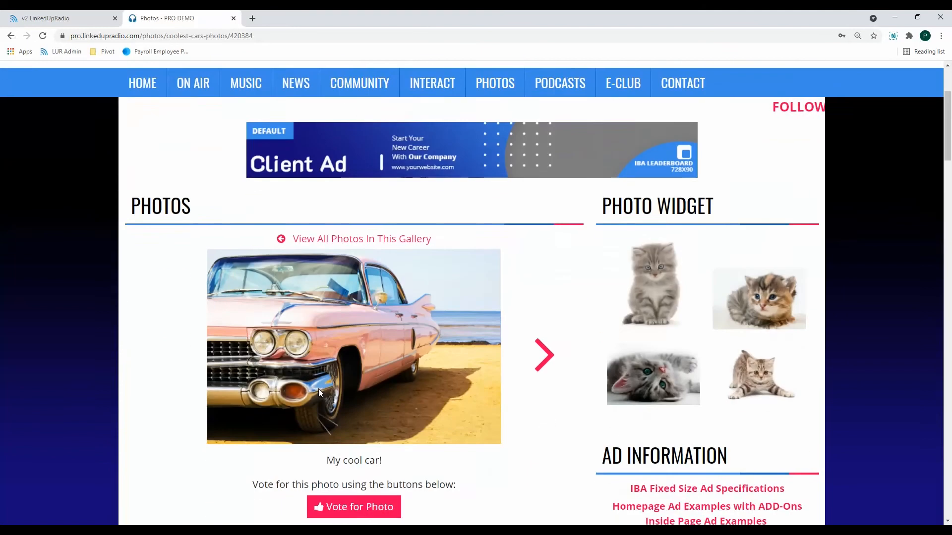
click(355, 410)
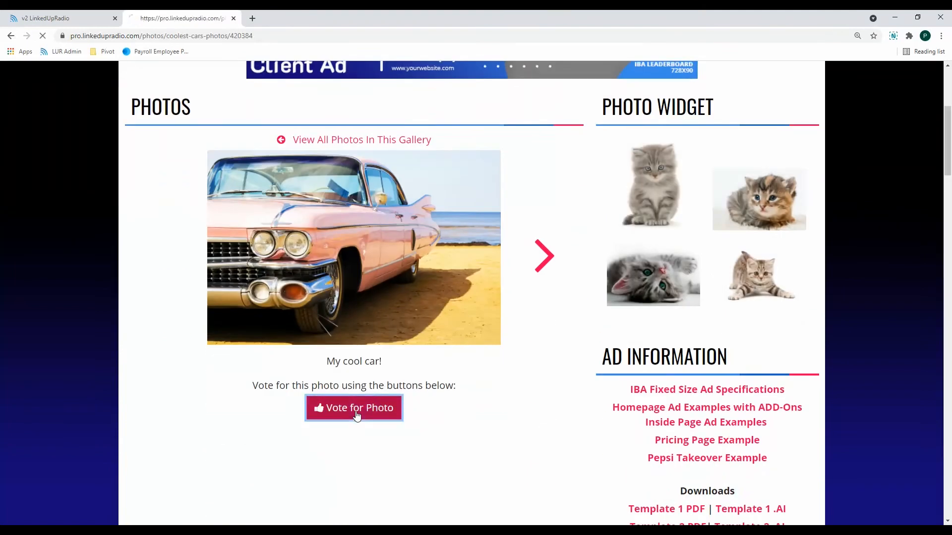
scroll(377, 397, down, 3)
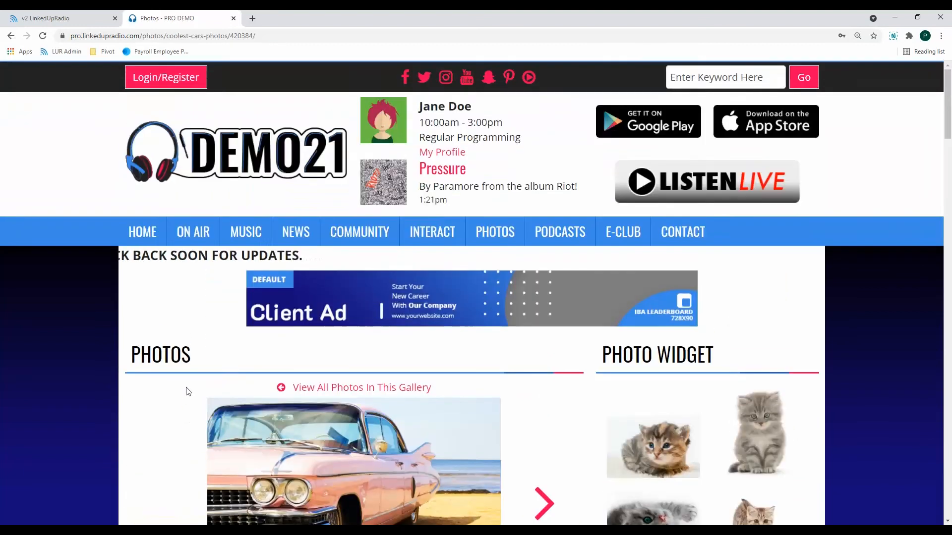
scroll(184, 399, up, 3)
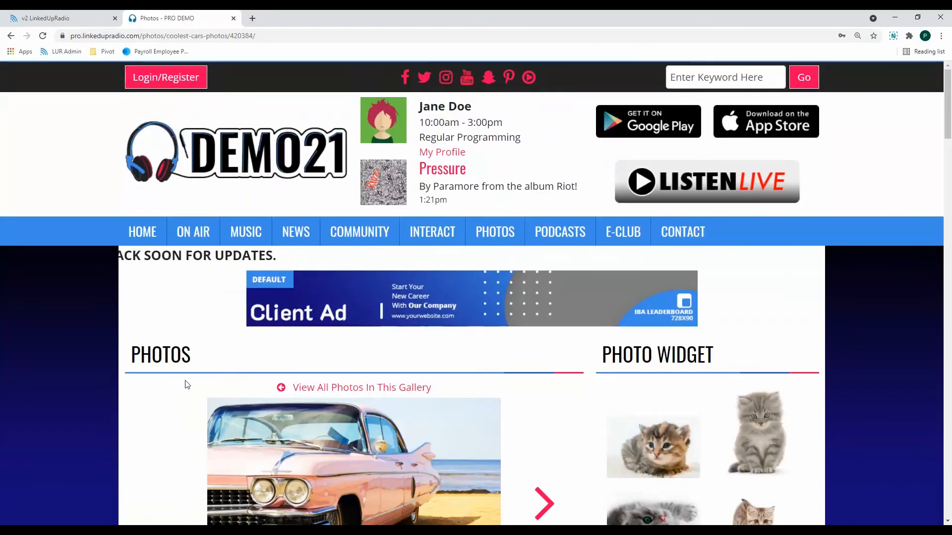
Return to the admin site's Custom Forms page and open the support chat.
click(85, 18)
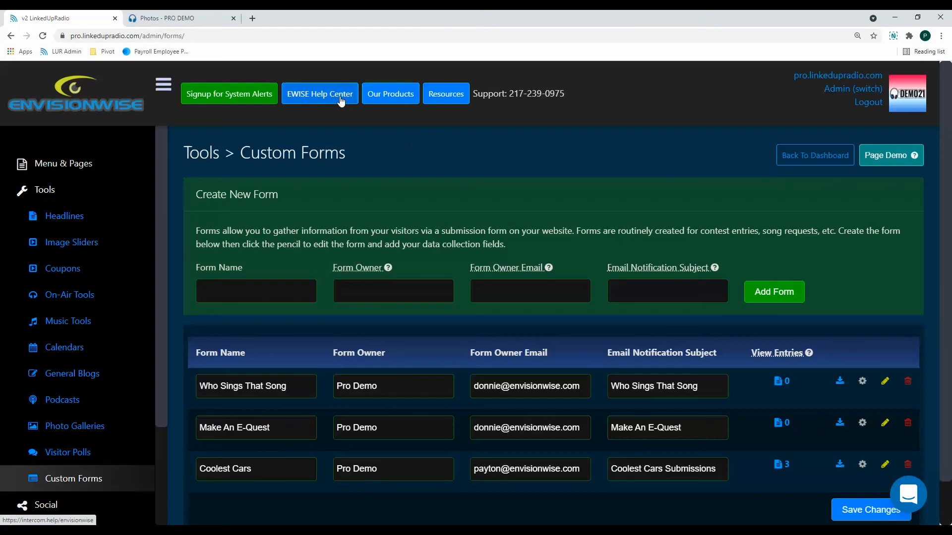
click(915, 494)
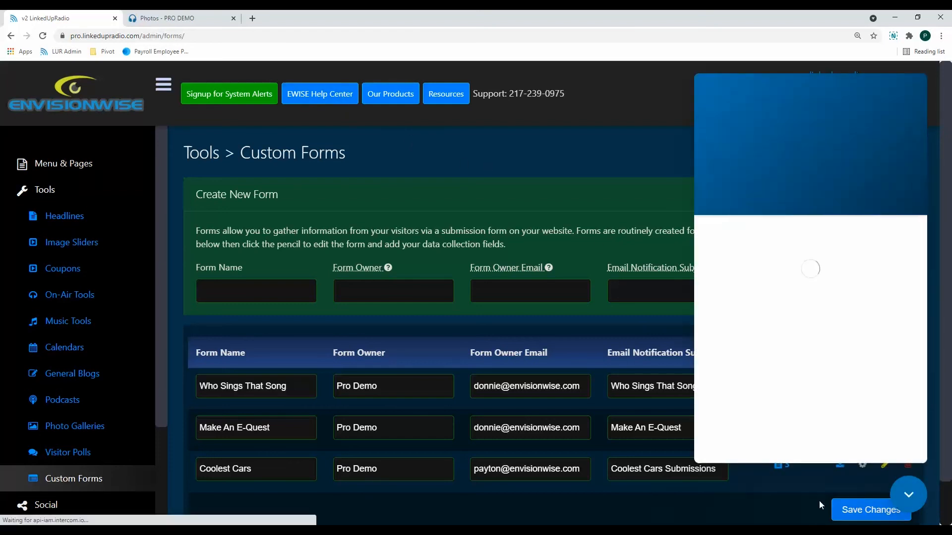